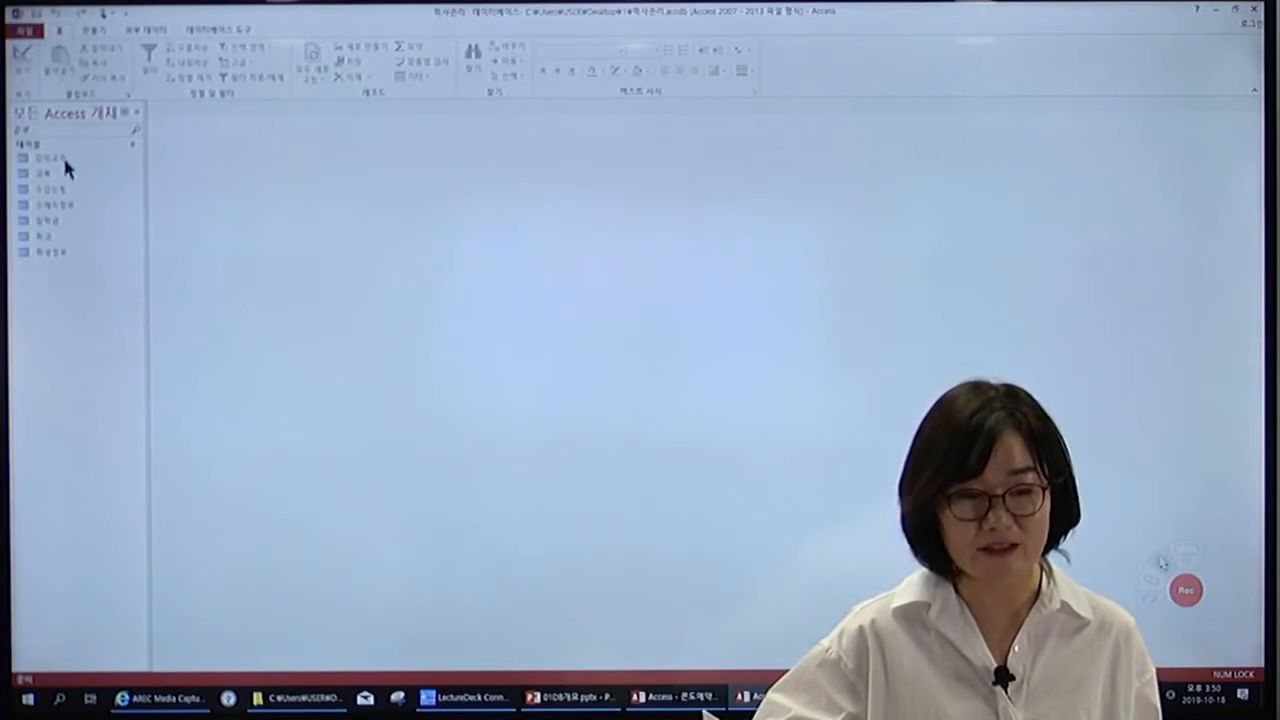
Step: Review the records of the 강의교수, 수강신청 and 학생정보 tables in datasheet view and close them
{"action": "double_click", "coordinate": [49, 158]}
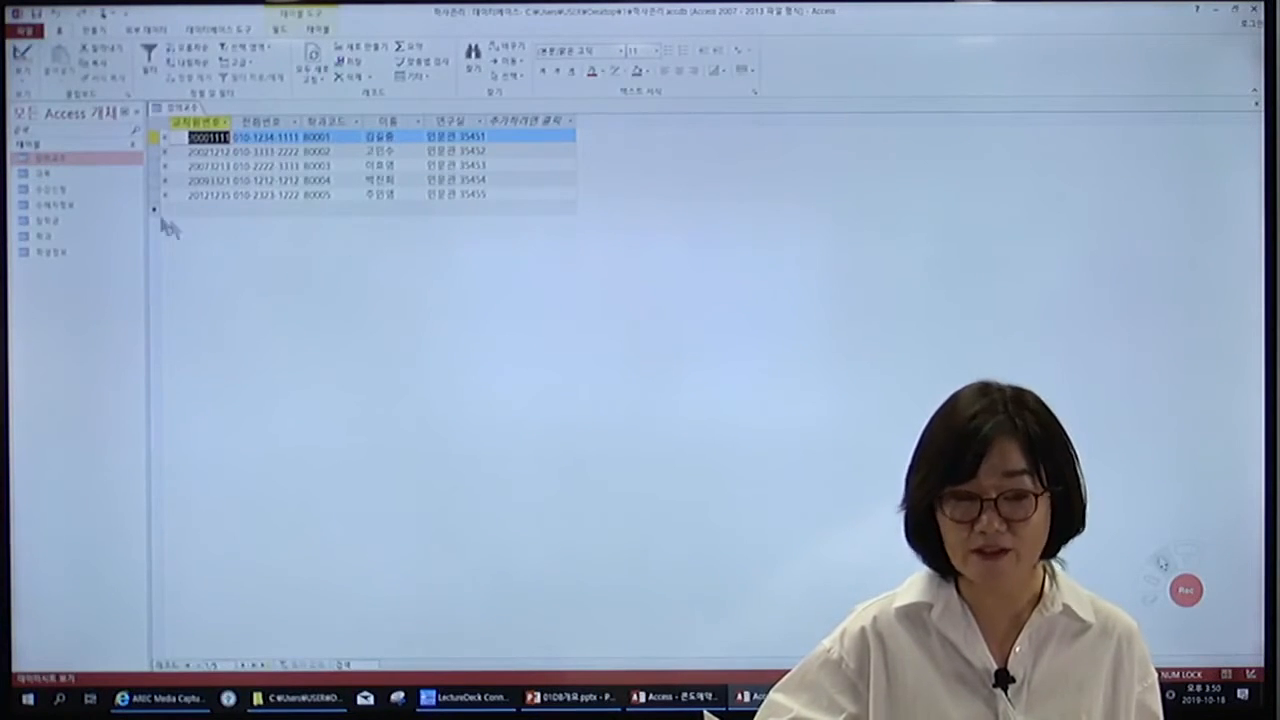
{"action": "double_click", "coordinate": [55, 191]}
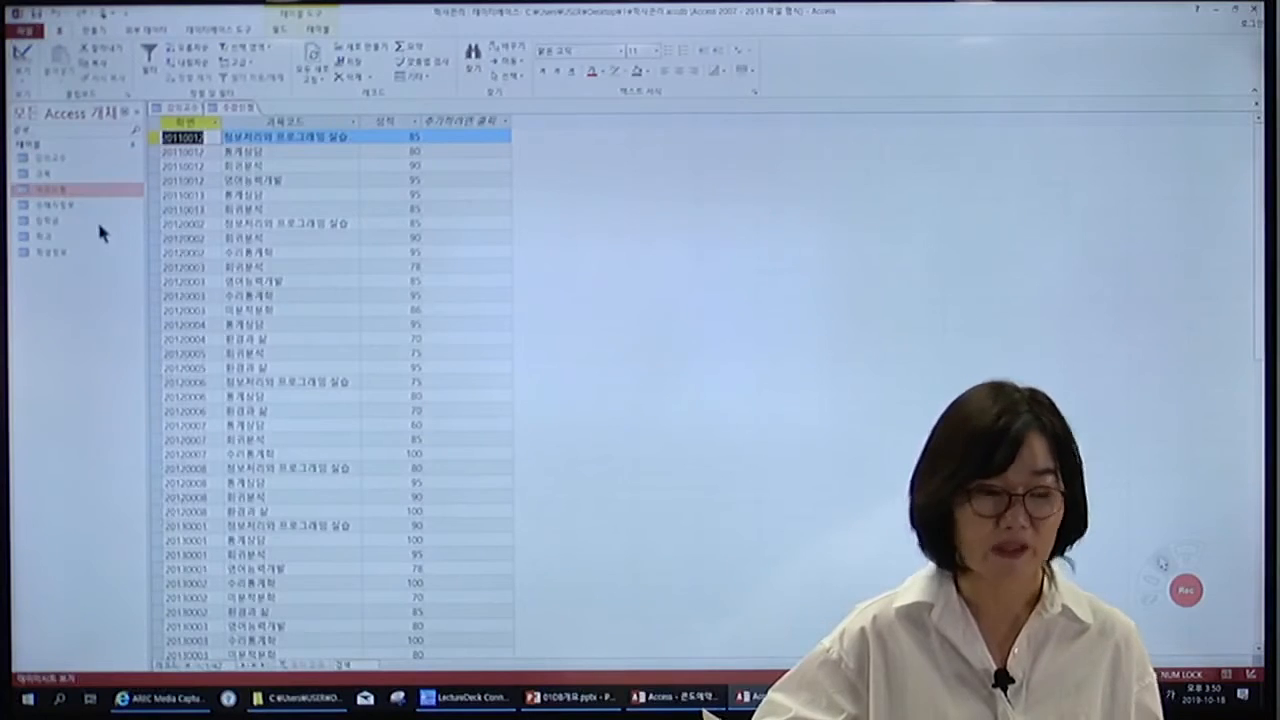
{"action": "double_click", "coordinate": [52, 252]}
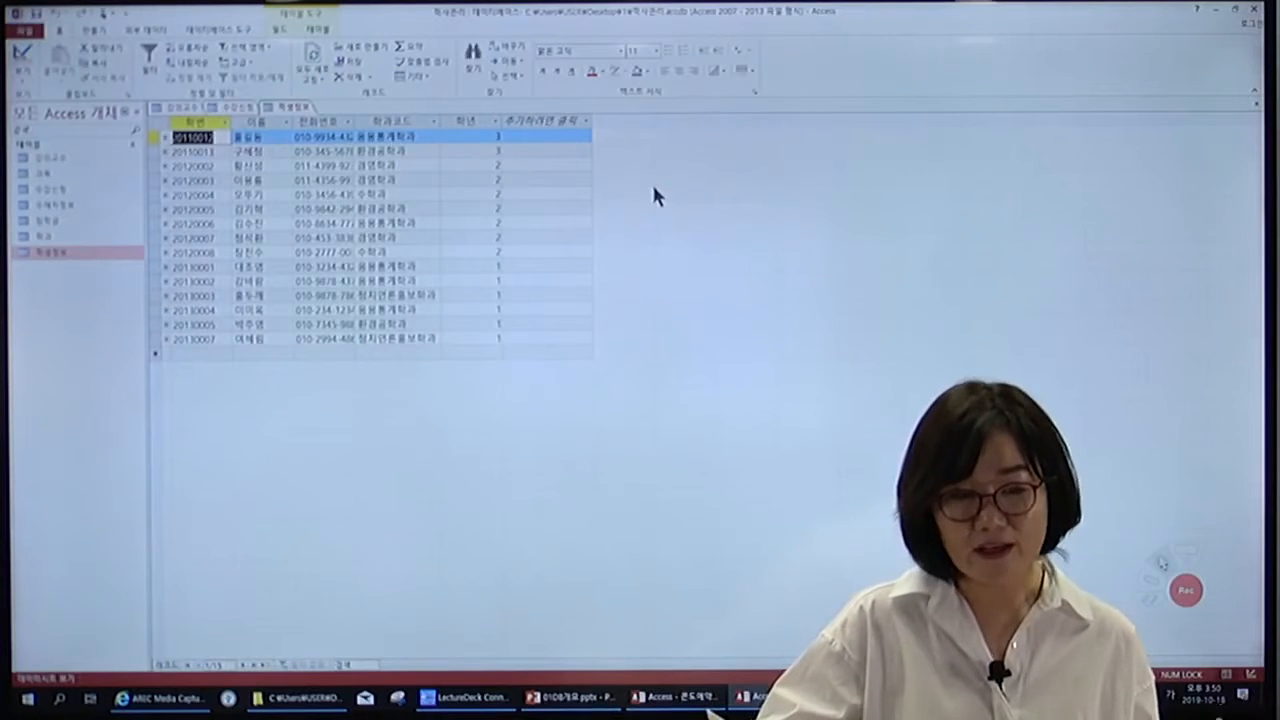
{"action": "left_click", "coordinate": [1257, 107]}
{"action": "left_click", "coordinate": [1257, 107]}
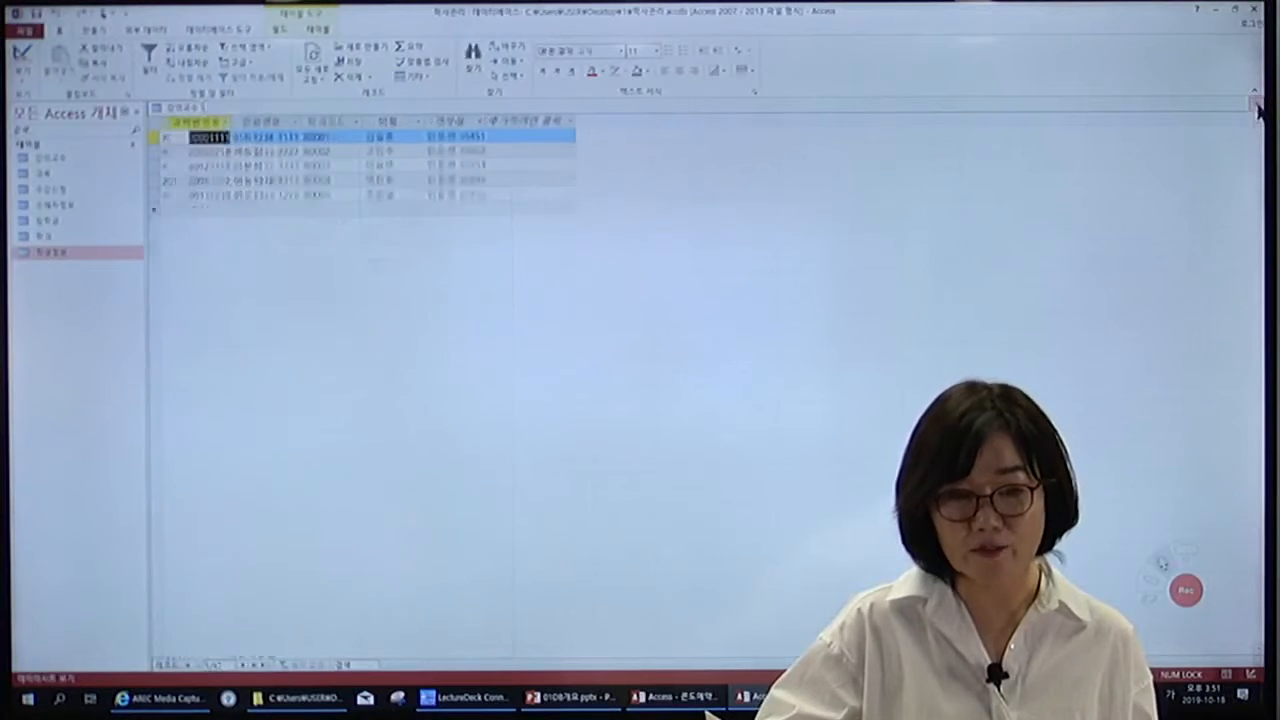
{"action": "left_click", "coordinate": [1257, 107]}
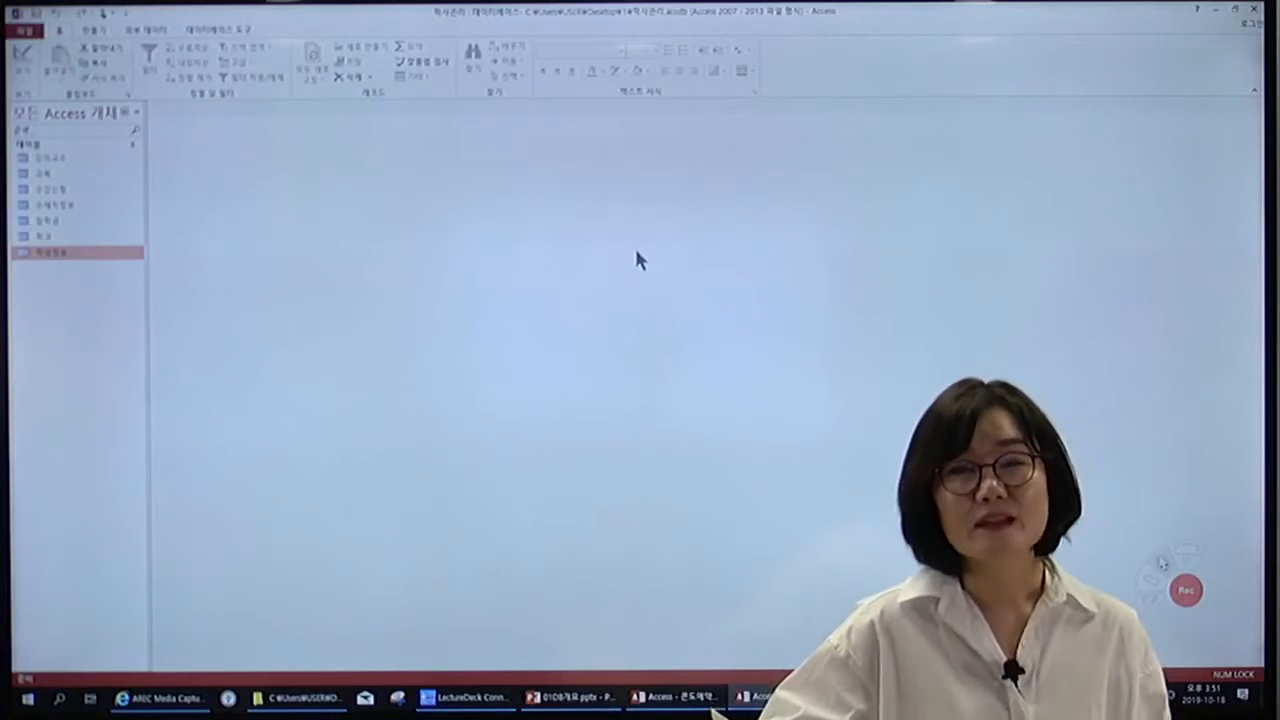
Step: Start a new query with the Simple Query Wizard and choose the 강의교수 table as the field source
{"action": "left_click", "coordinate": [95, 31]}
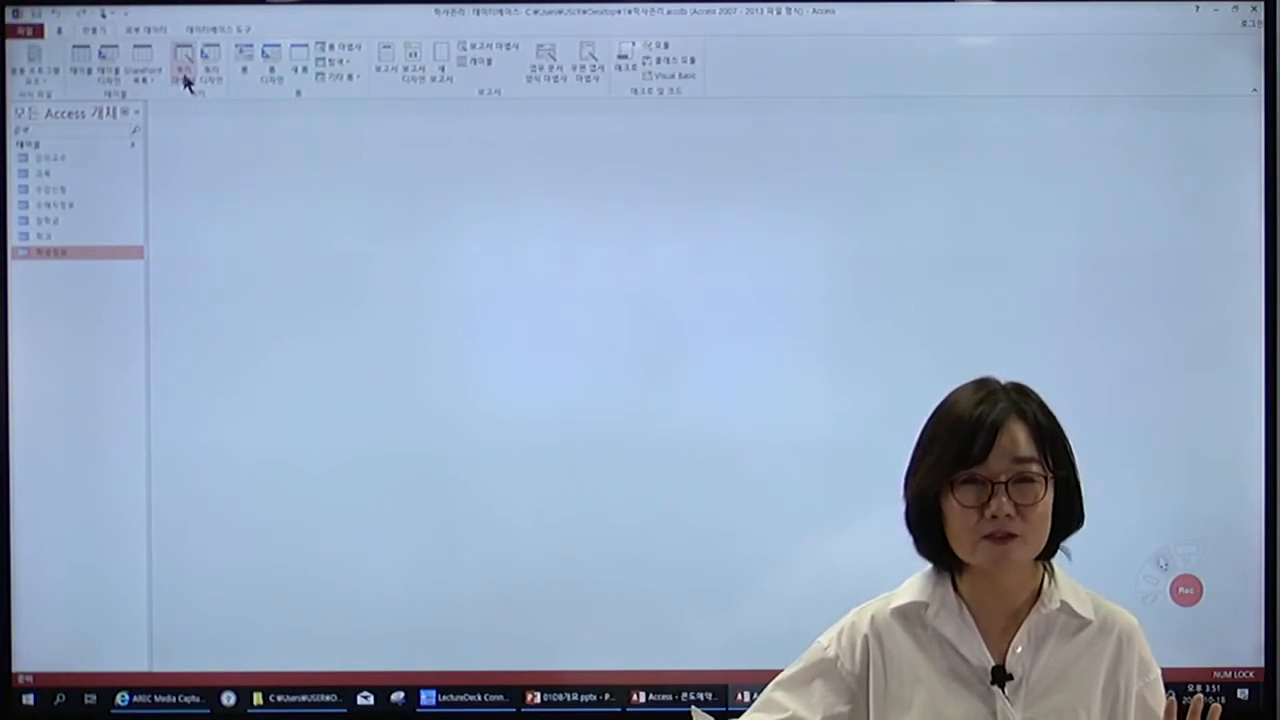
{"action": "left_click", "coordinate": [183, 74]}
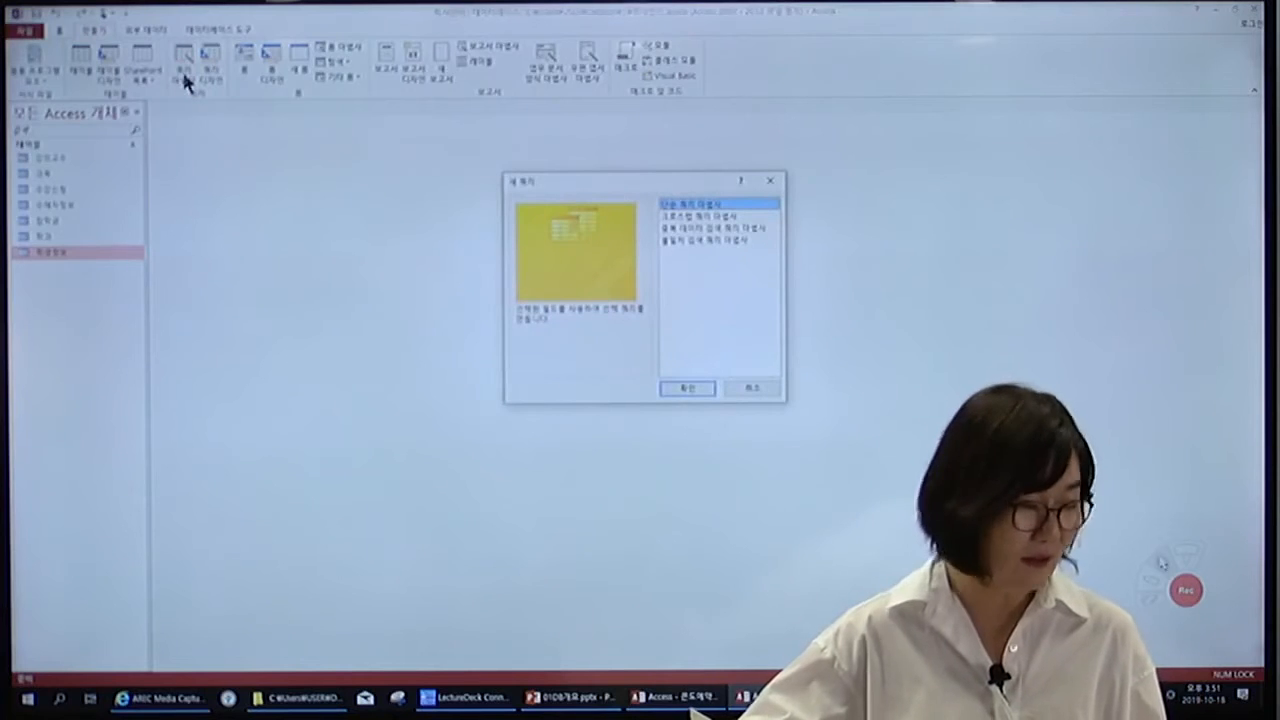
{"action": "left_click_drag", "start_coordinate": [581, 188], "coordinate": [476, 192]}
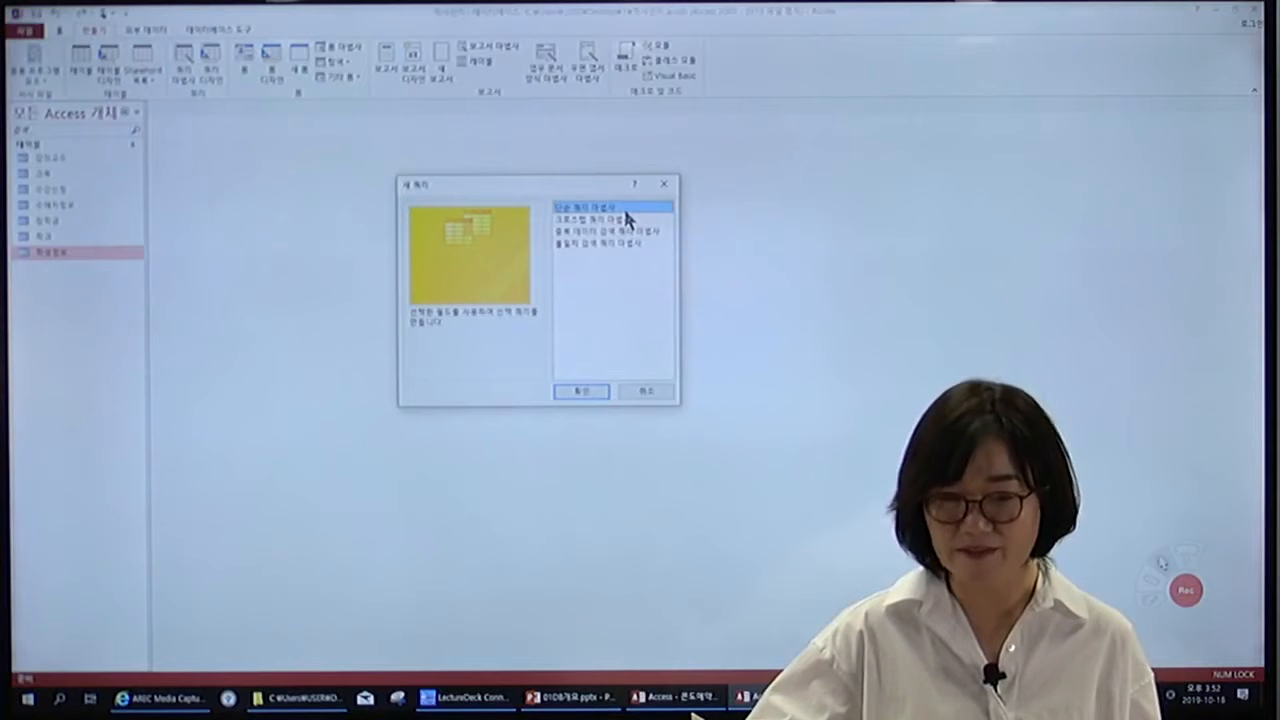
{"action": "left_click", "coordinate": [586, 391]}
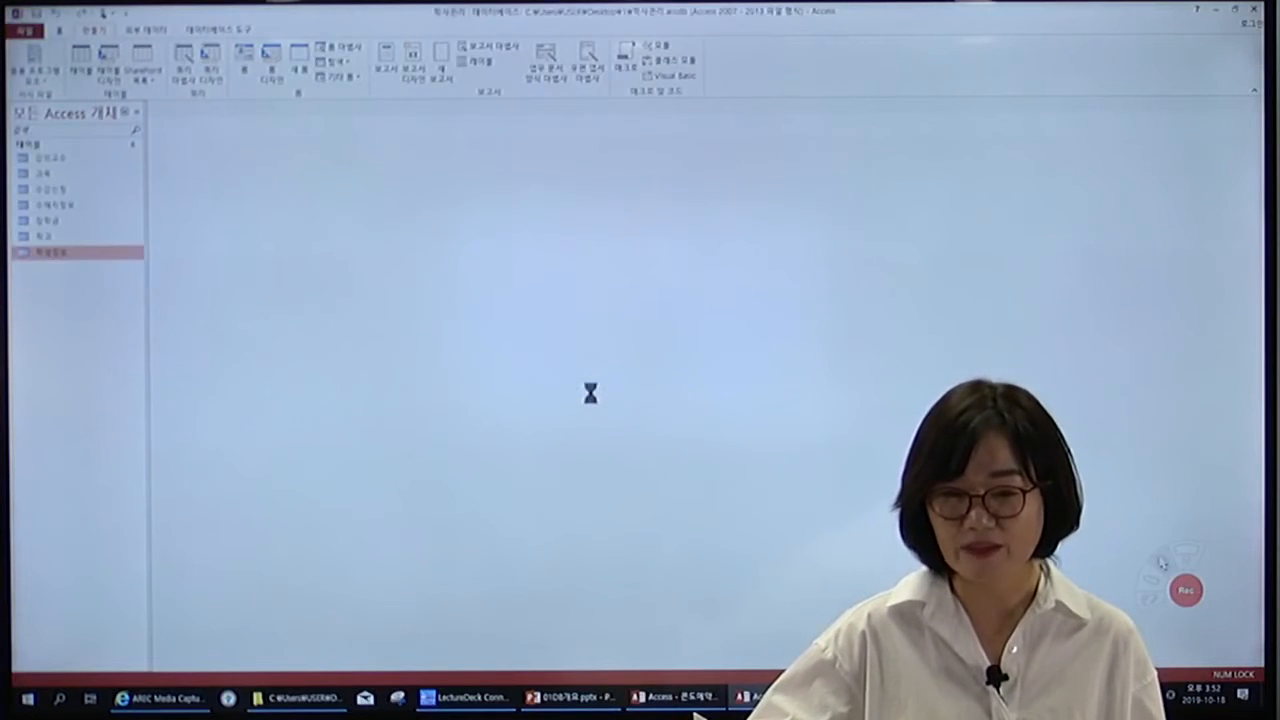
{"action": "left_click_drag", "start_coordinate": [608, 165], "coordinate": [430, 183]}
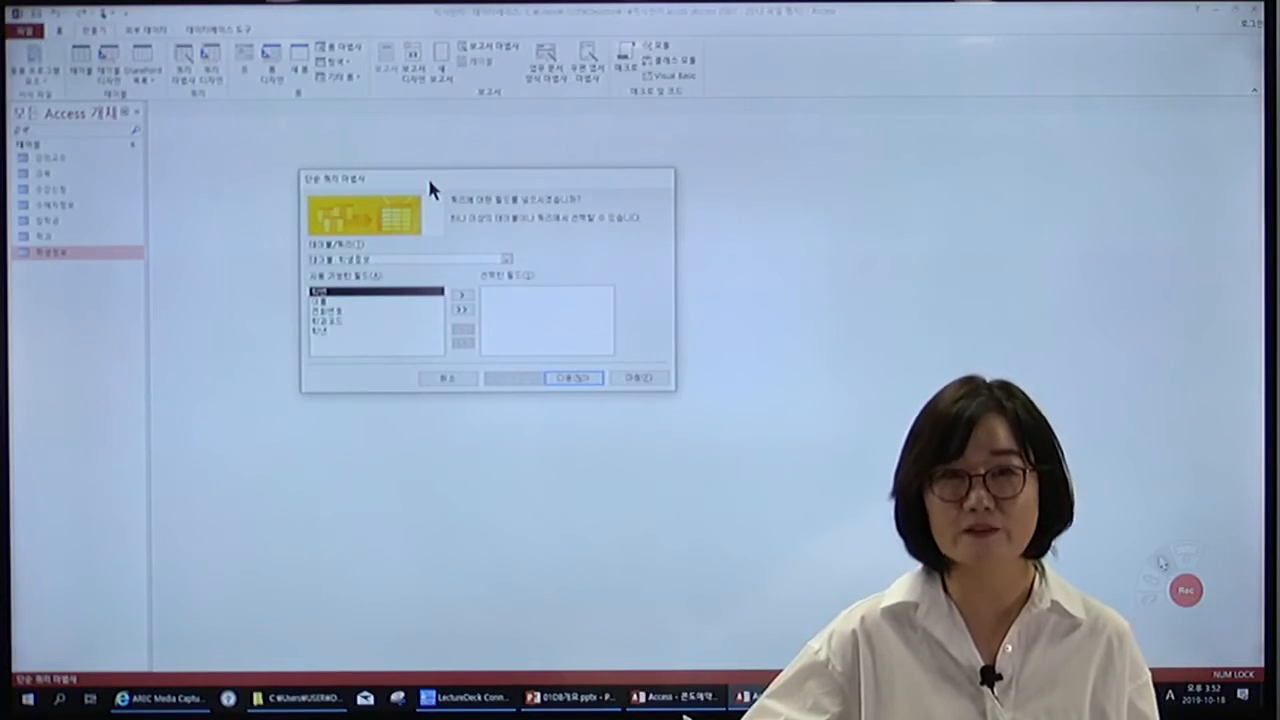
{"action": "left_click", "coordinate": [508, 262]}
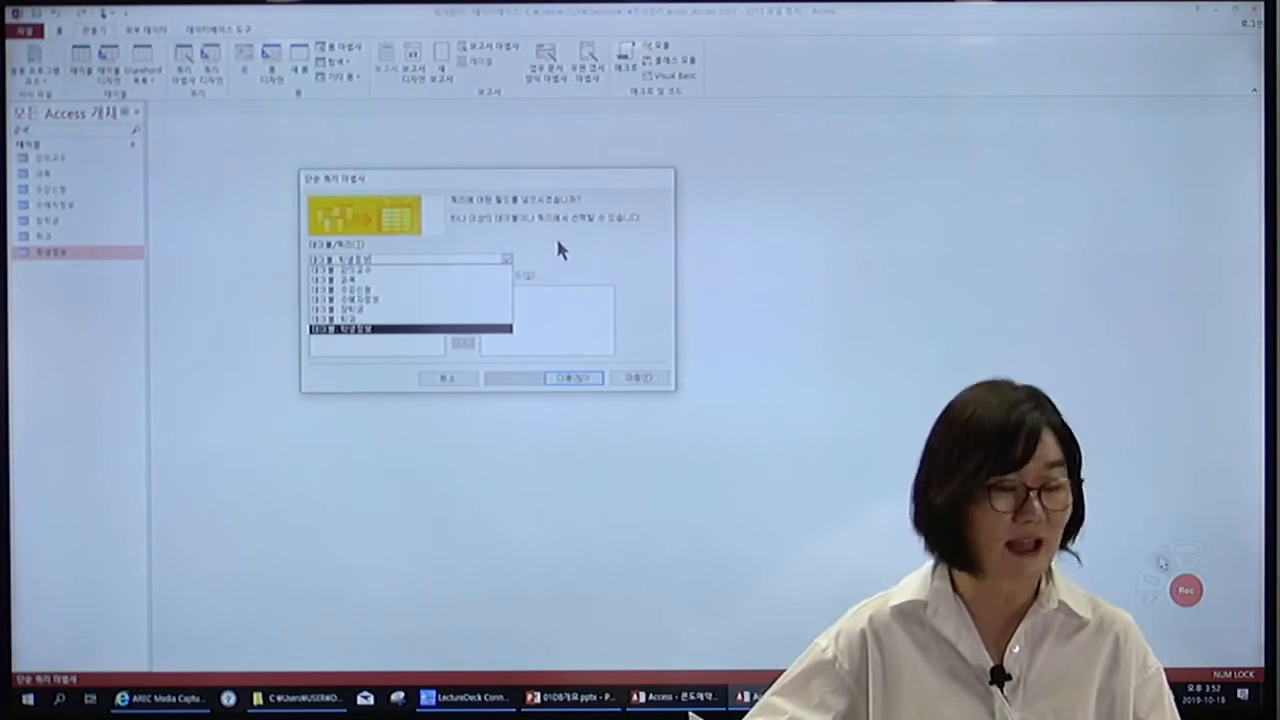
{"action": "left_click", "coordinate": [382, 270]}
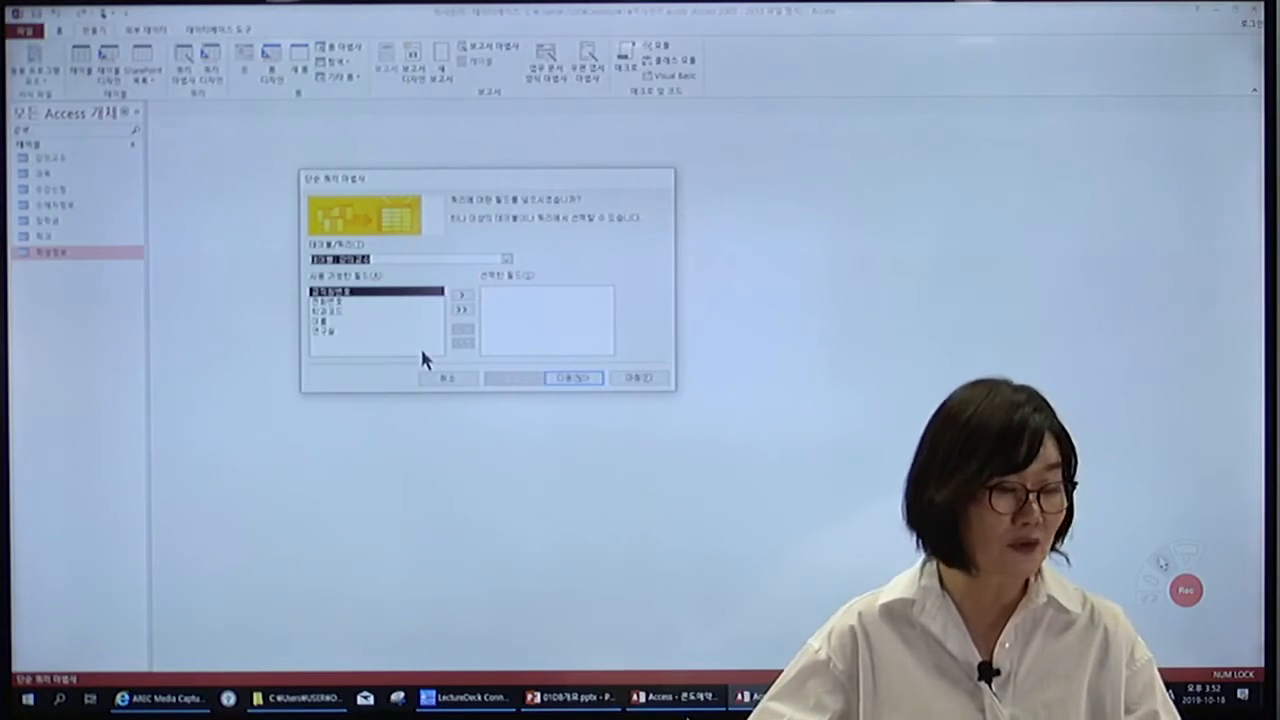
{"action": "left_click", "coordinate": [338, 312]}
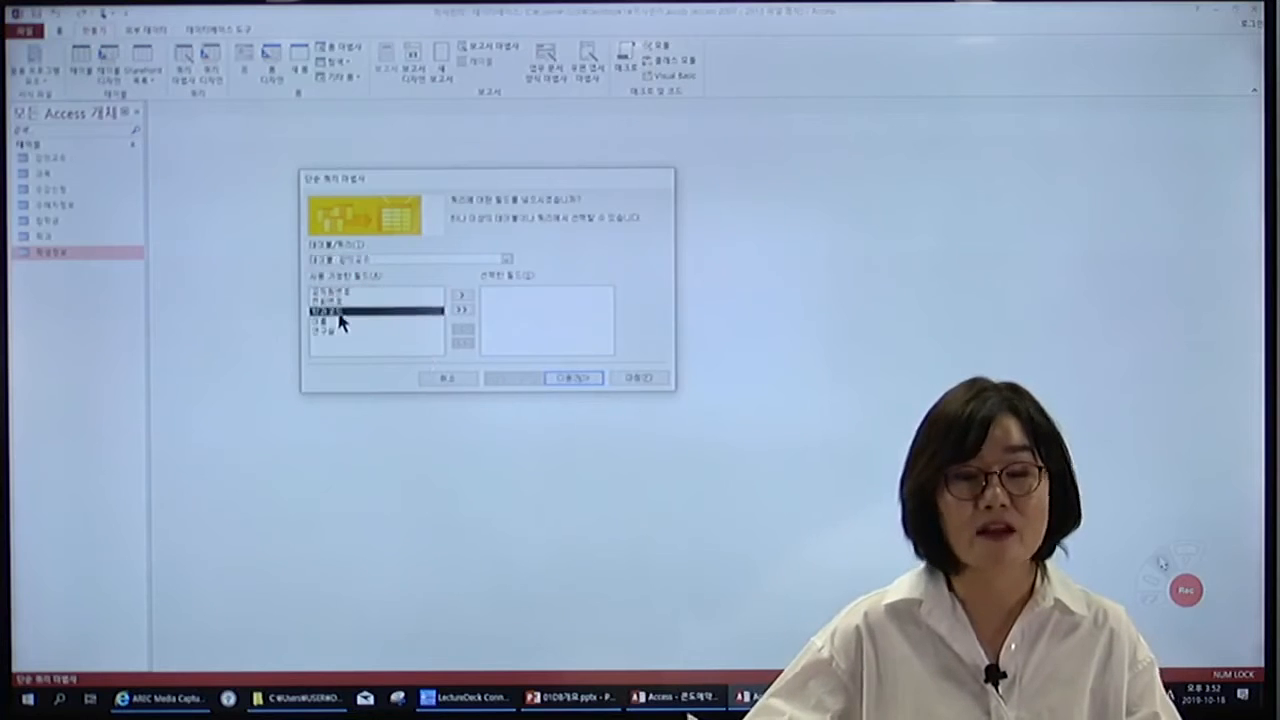
{"action": "left_click", "coordinate": [463, 301]}
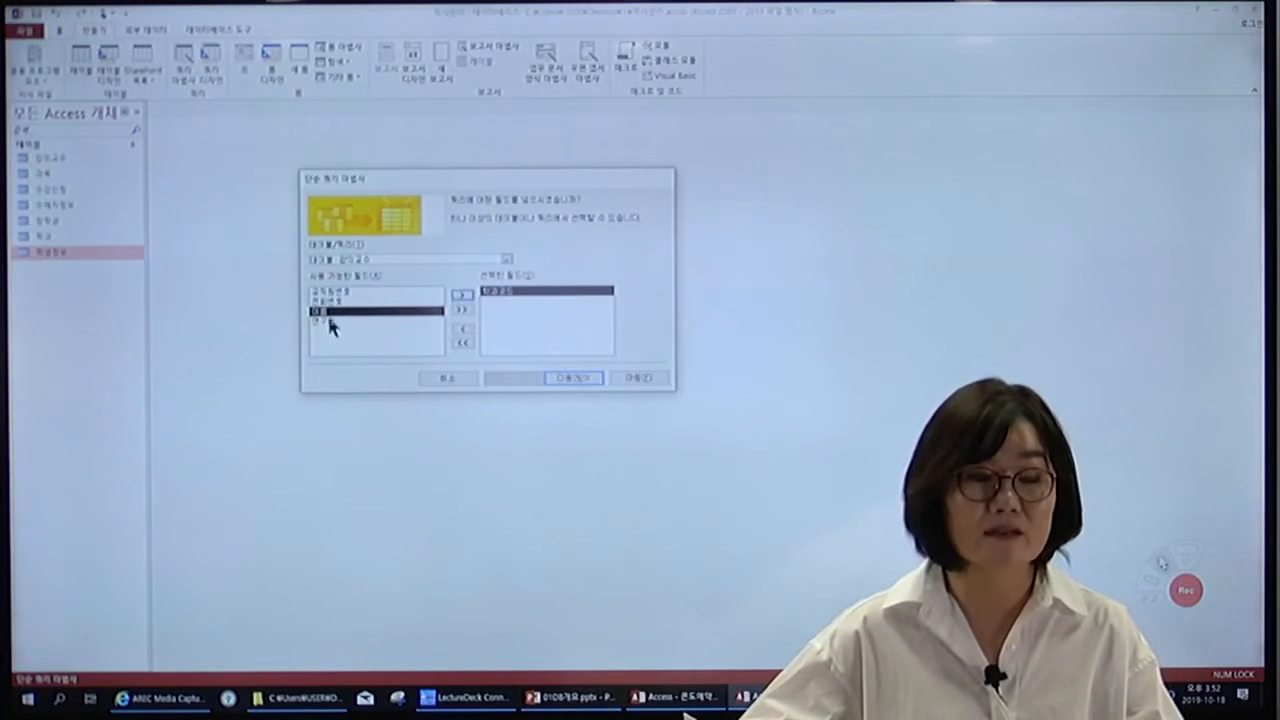
{"action": "left_click", "coordinate": [462, 300]}
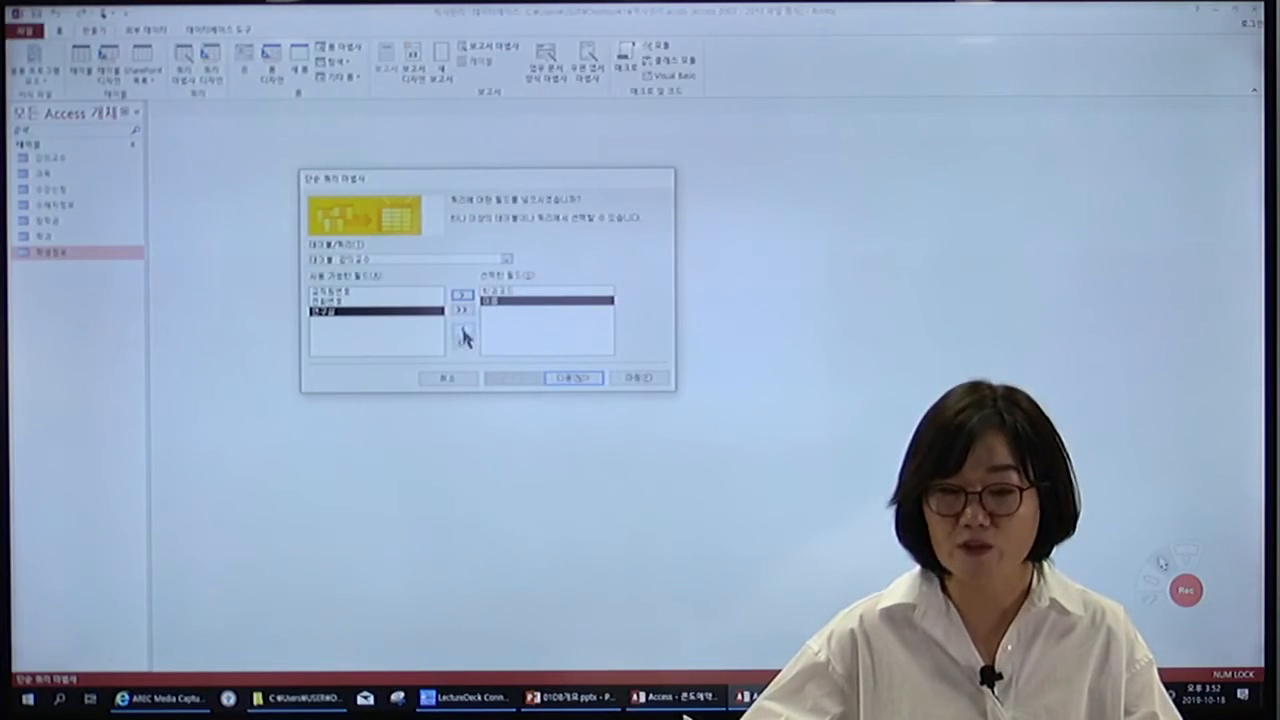
{"action": "left_click", "coordinate": [462, 329]}
{"action": "left_click", "coordinate": [462, 329]}
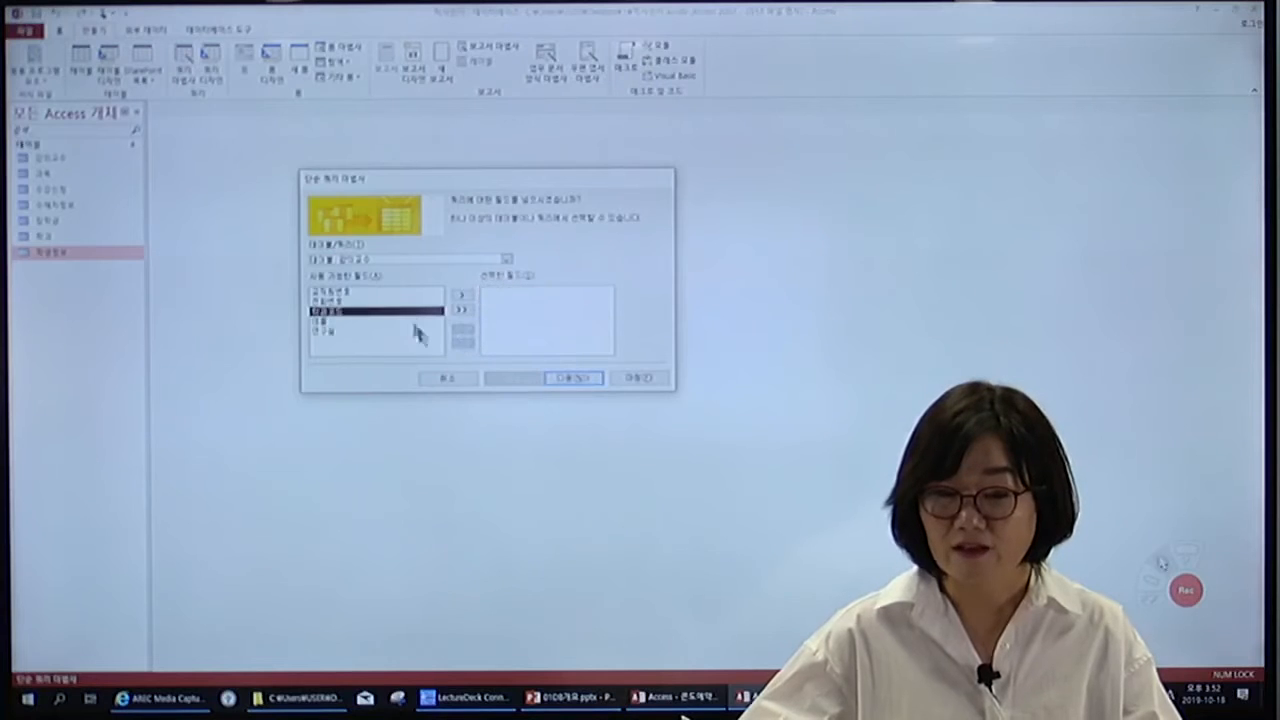
{"action": "left_click", "coordinate": [461, 311]}
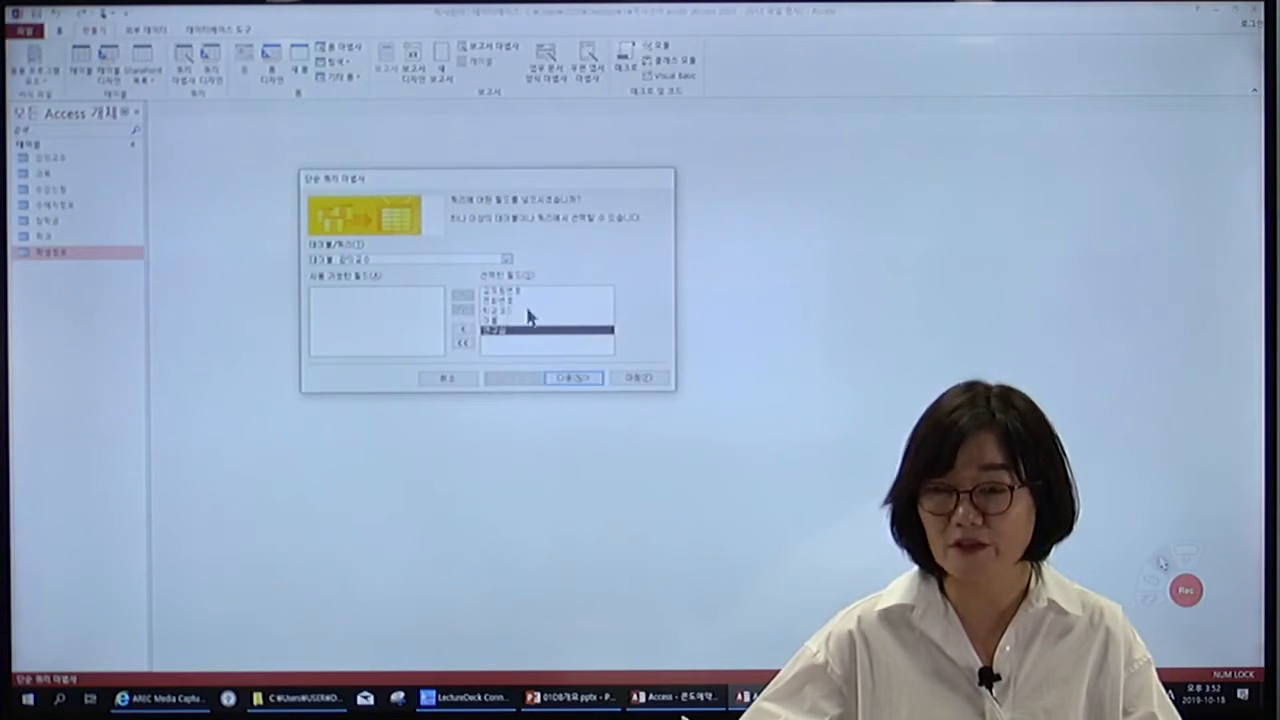
{"action": "left_click", "coordinate": [461, 342]}
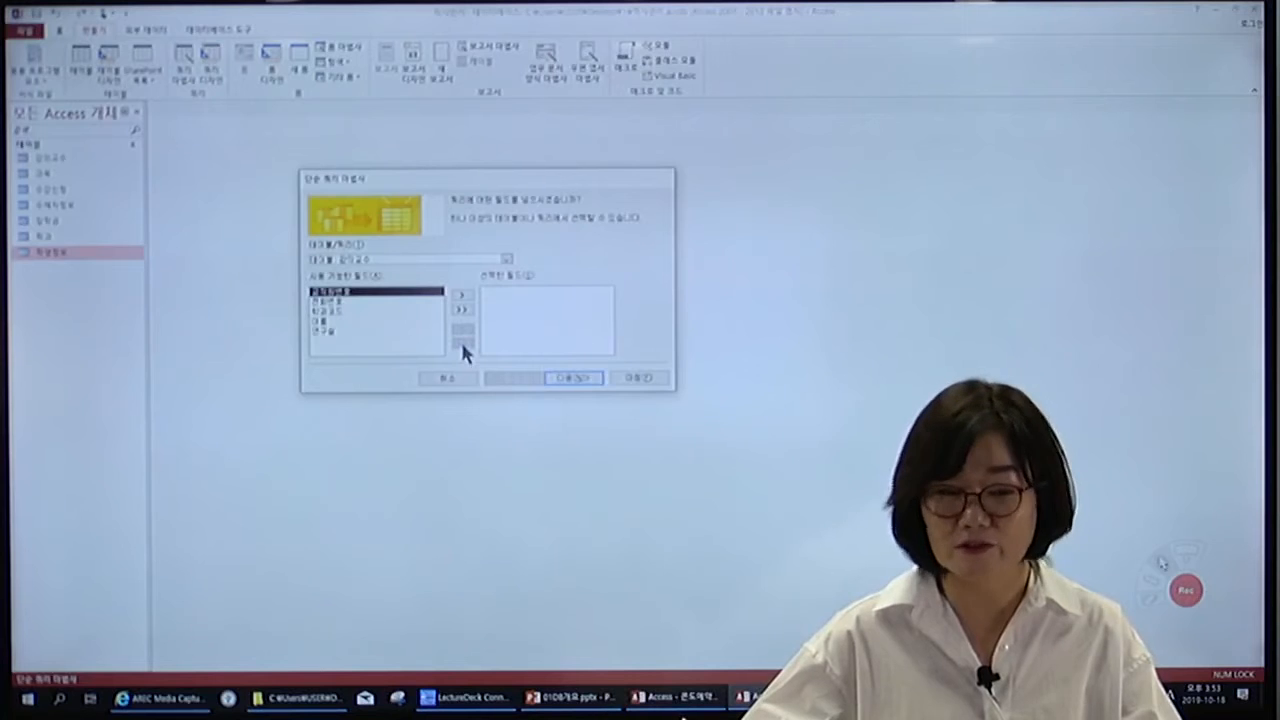
Step: Add the 학과코드 and 이름 fields of the 강의교수 table to the query
{"action": "left_click", "coordinate": [334, 312]}
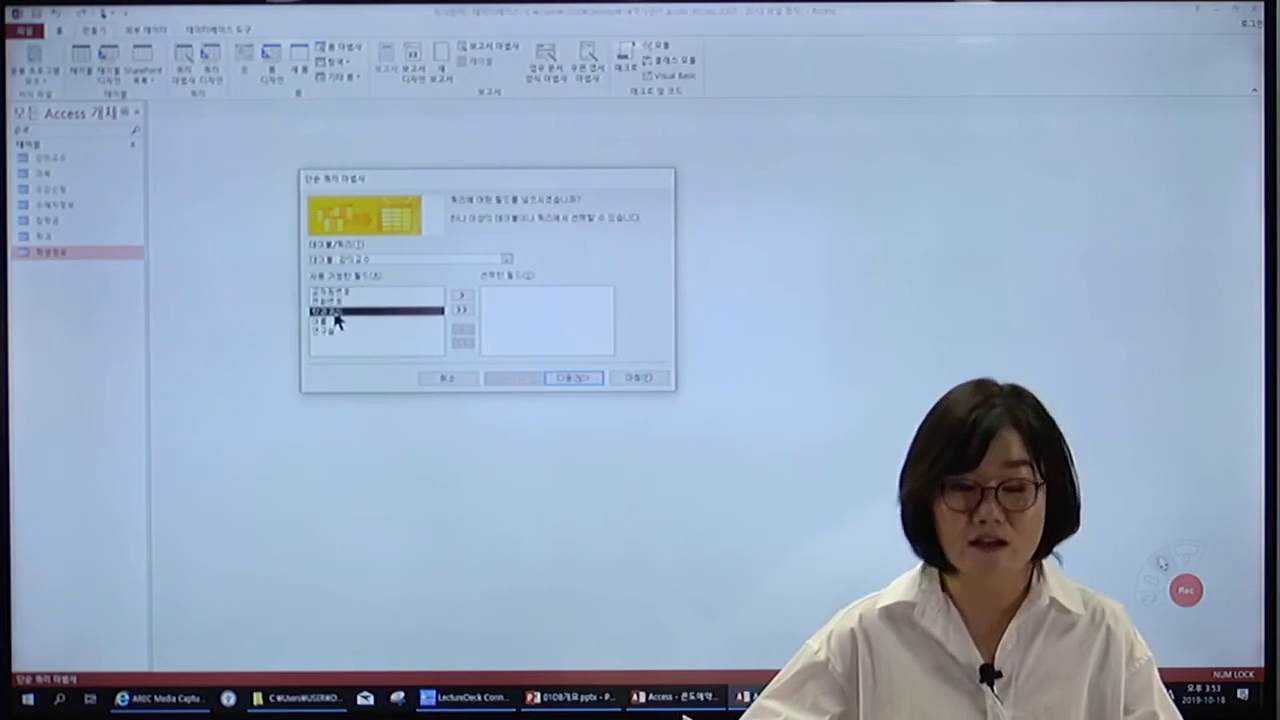
{"action": "left_click", "coordinate": [461, 296]}
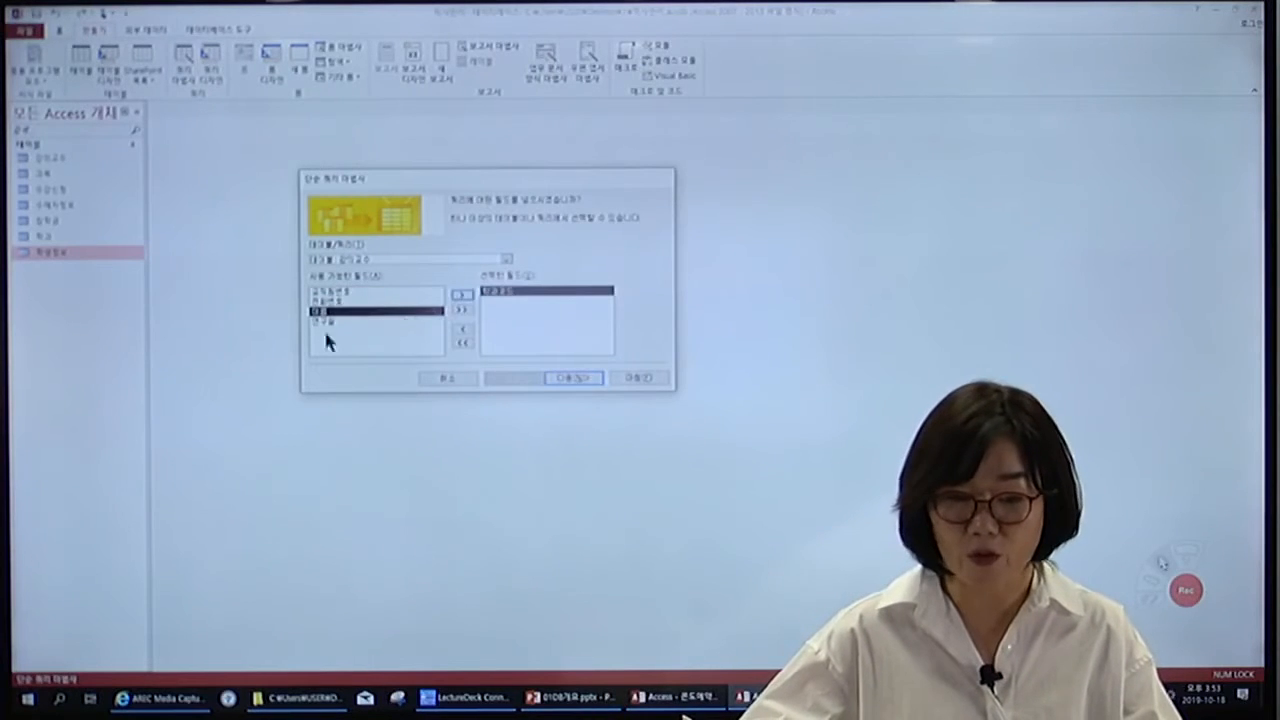
{"action": "left_click", "coordinate": [464, 296]}
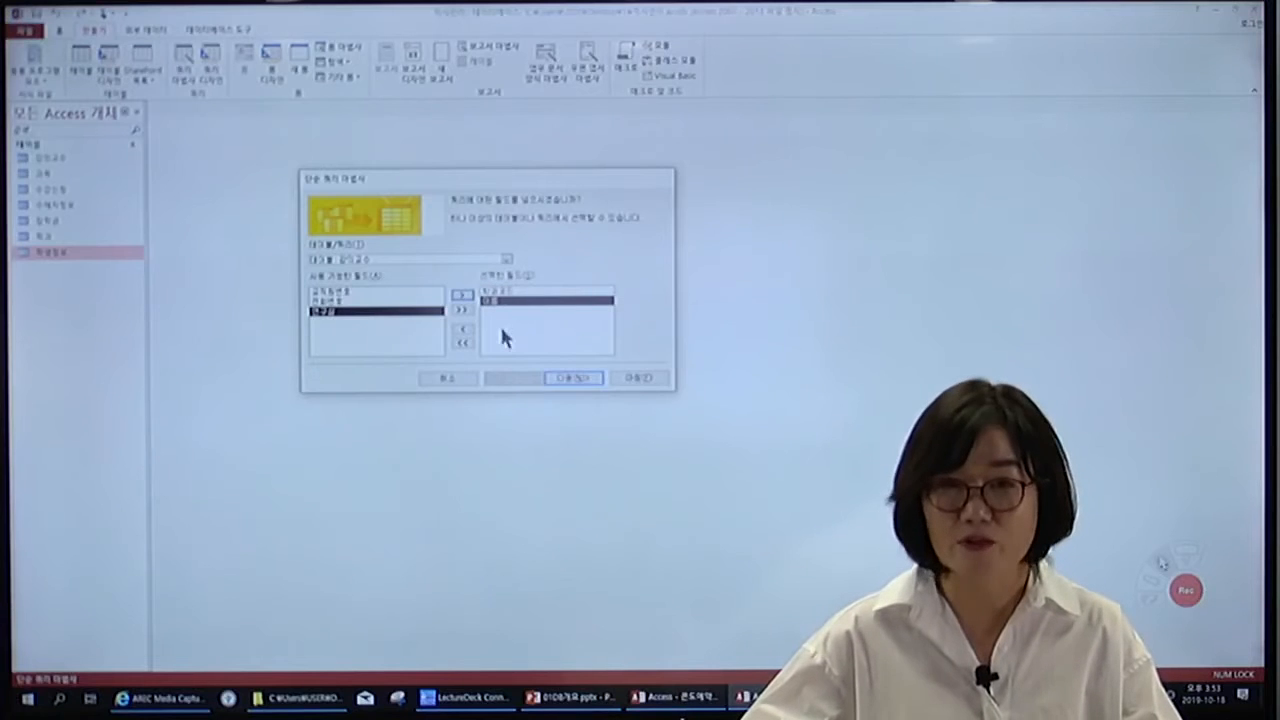
Step: Add the 과목코드 and 성적 fields from the 수강신청 table to the query
{"action": "left_click", "coordinate": [508, 260]}
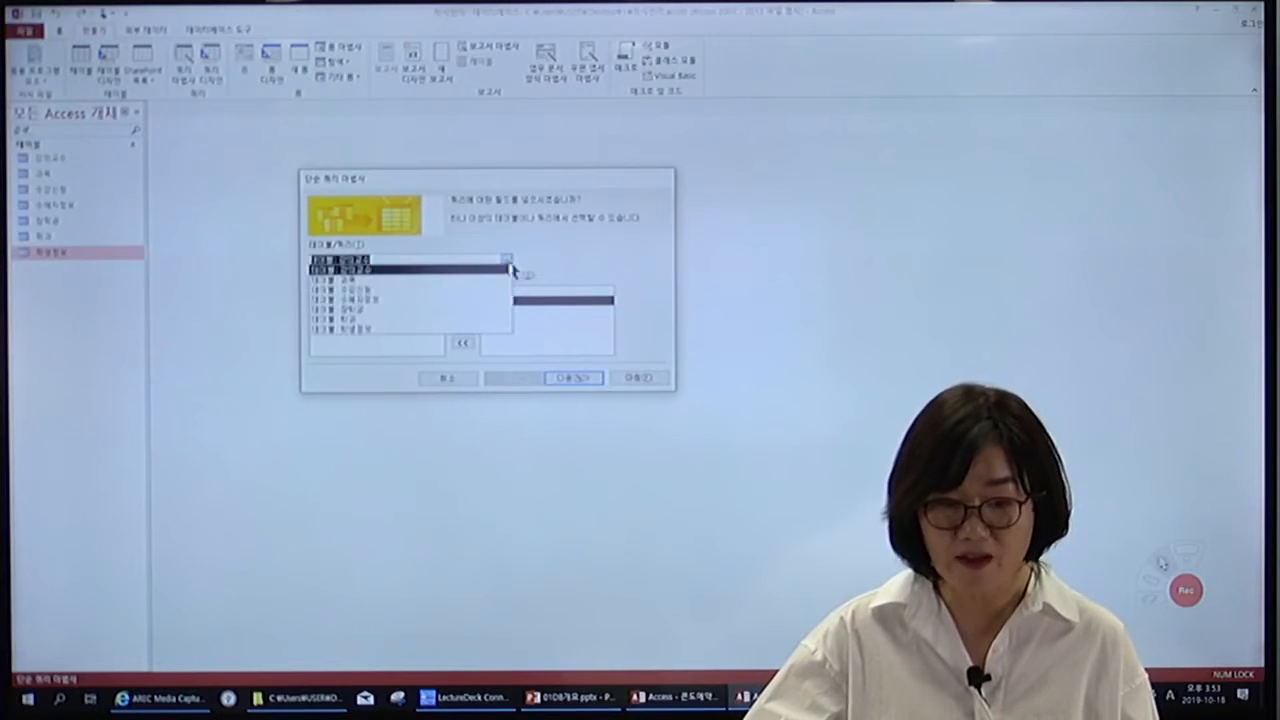
{"action": "left_click", "coordinate": [370, 290]}
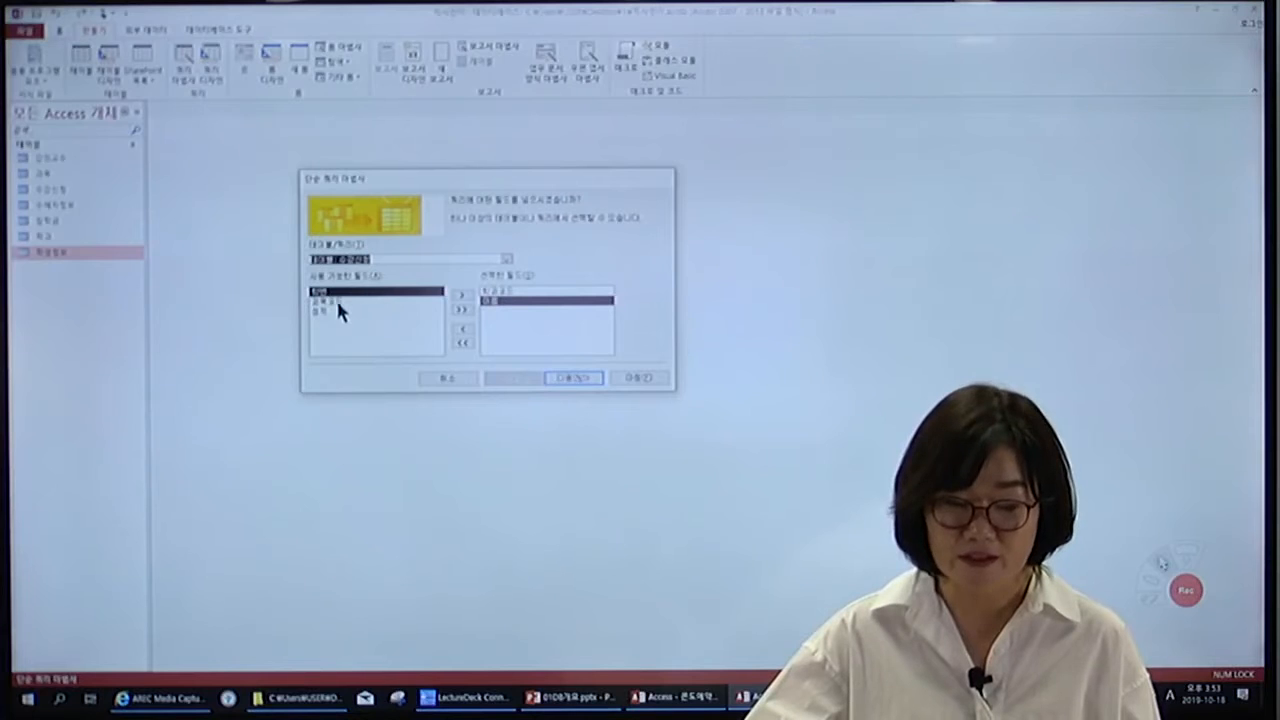
{"action": "left_click", "coordinate": [338, 300]}
{"action": "left_click", "coordinate": [463, 300]}
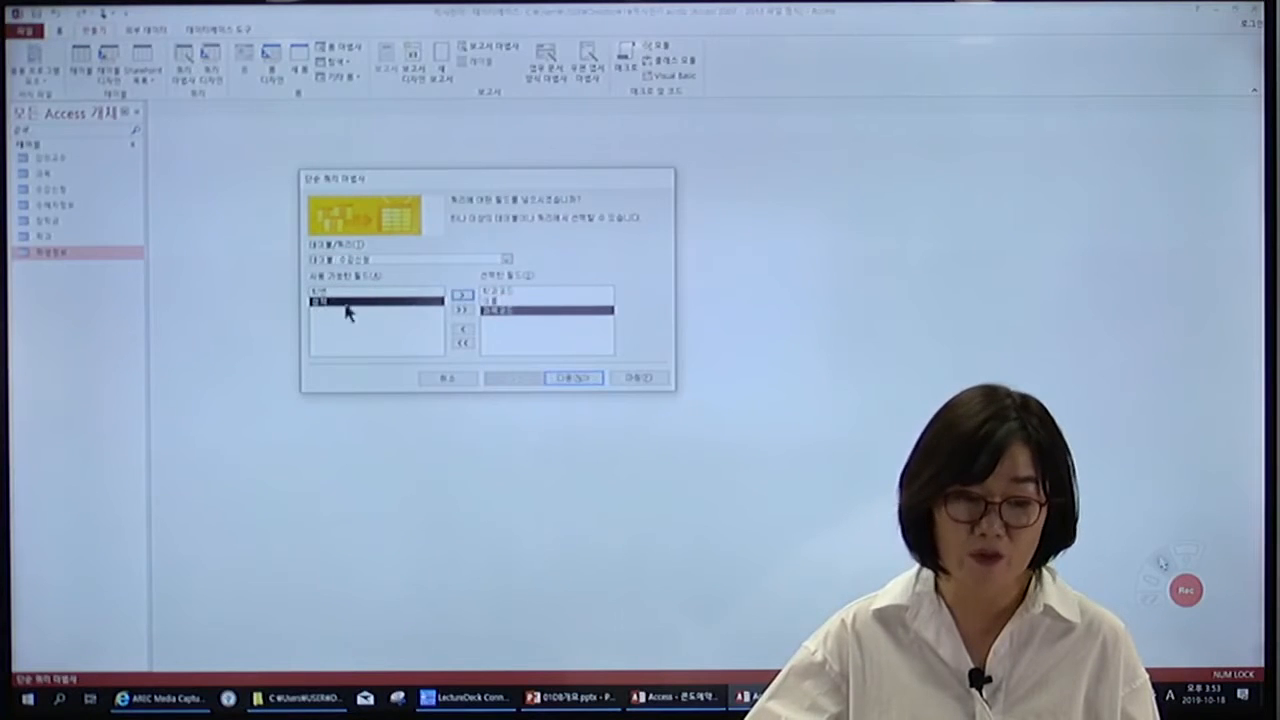
{"action": "left_click", "coordinate": [463, 297]}
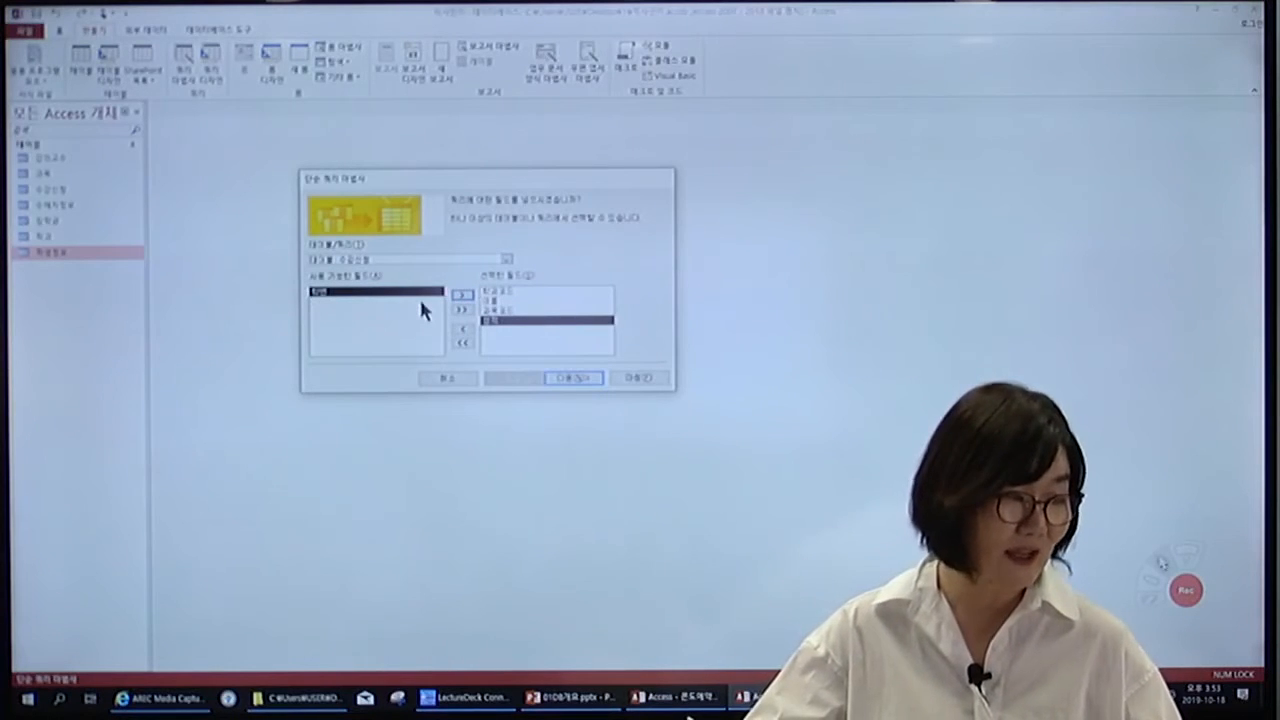
Step: Add the 이름 and 학년 fields from the 학생정보 table to the query
{"action": "left_click", "coordinate": [506, 259]}
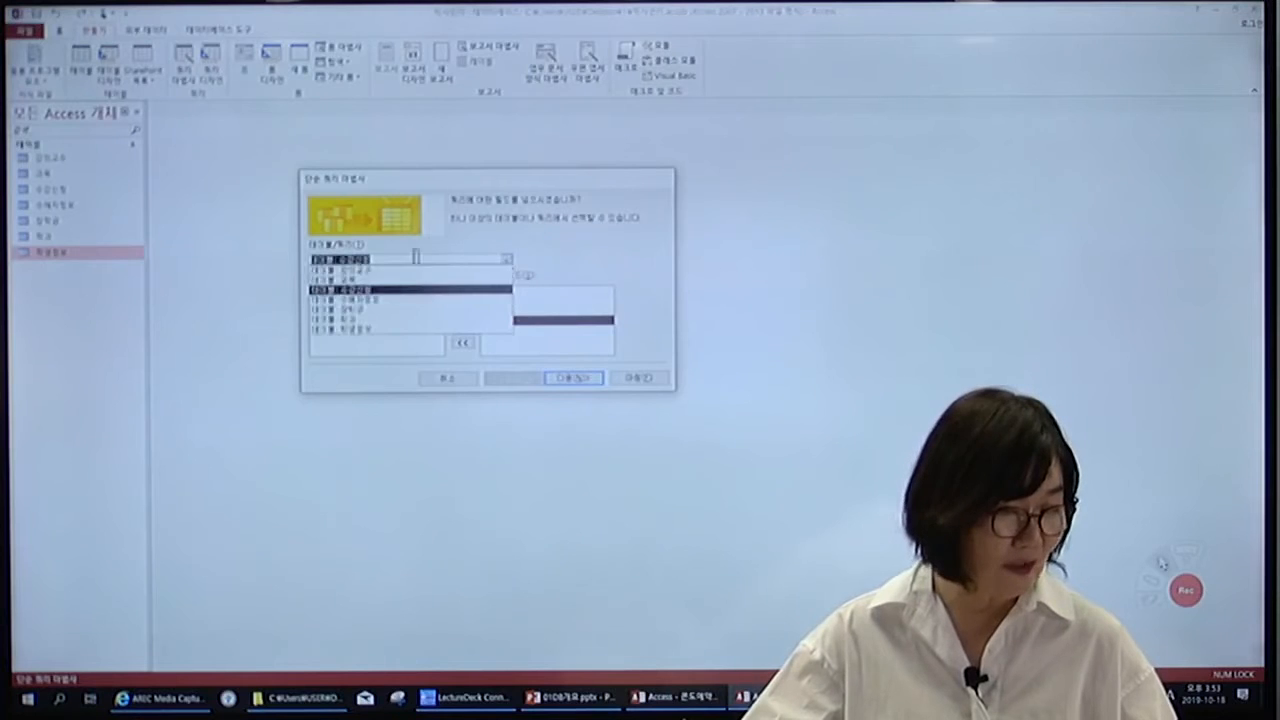
{"action": "left_click", "coordinate": [370, 329]}
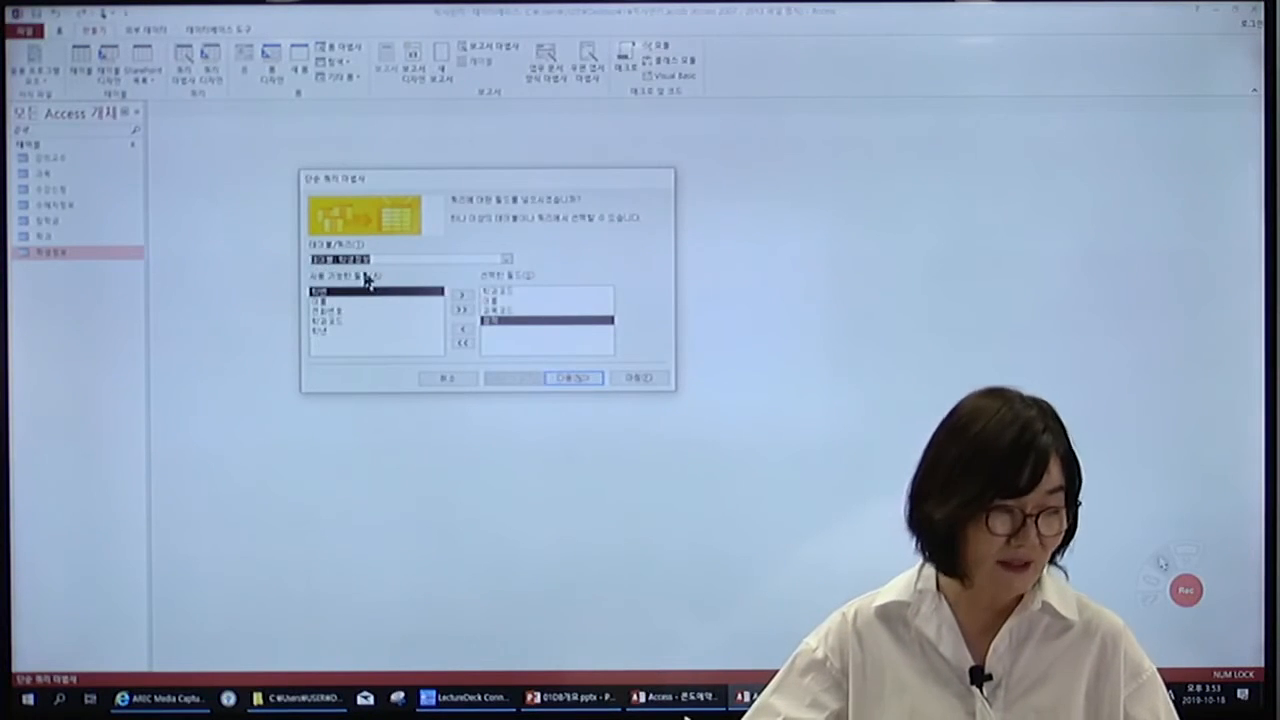
{"action": "left_click", "coordinate": [326, 301]}
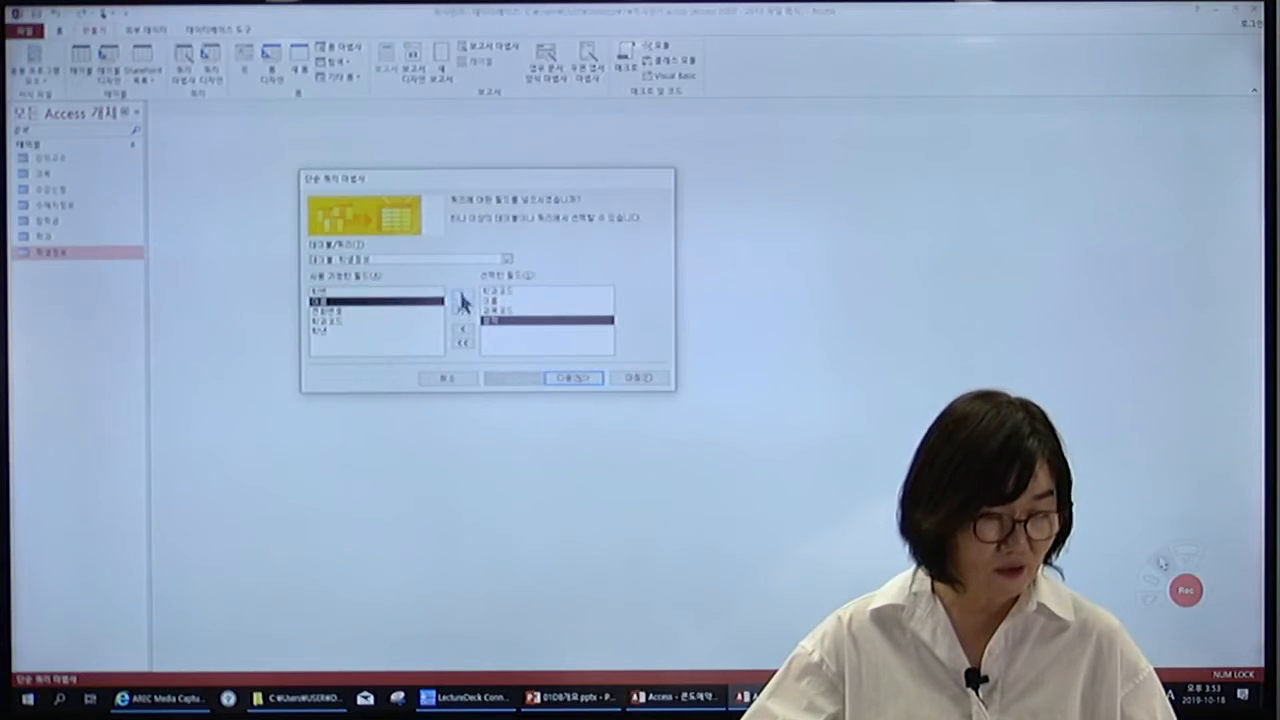
{"action": "left_click", "coordinate": [462, 297]}
{"action": "left_click", "coordinate": [323, 322]}
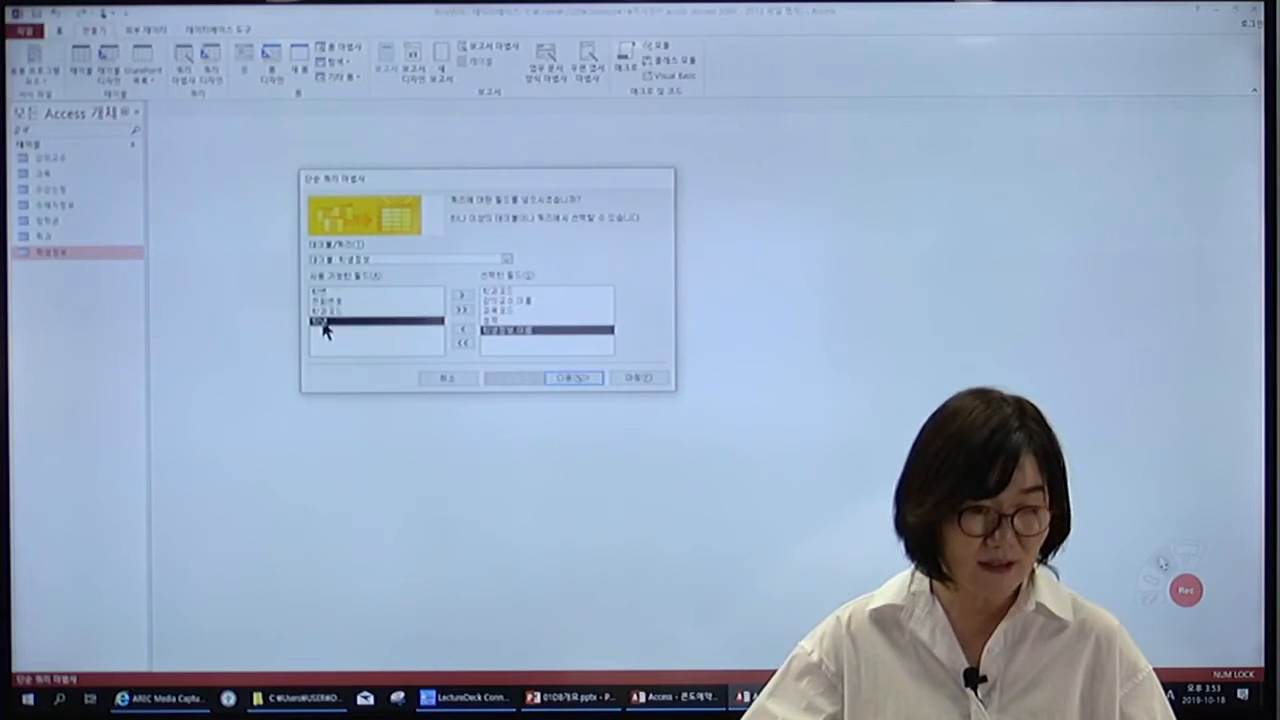
{"action": "left_click", "coordinate": [456, 298]}
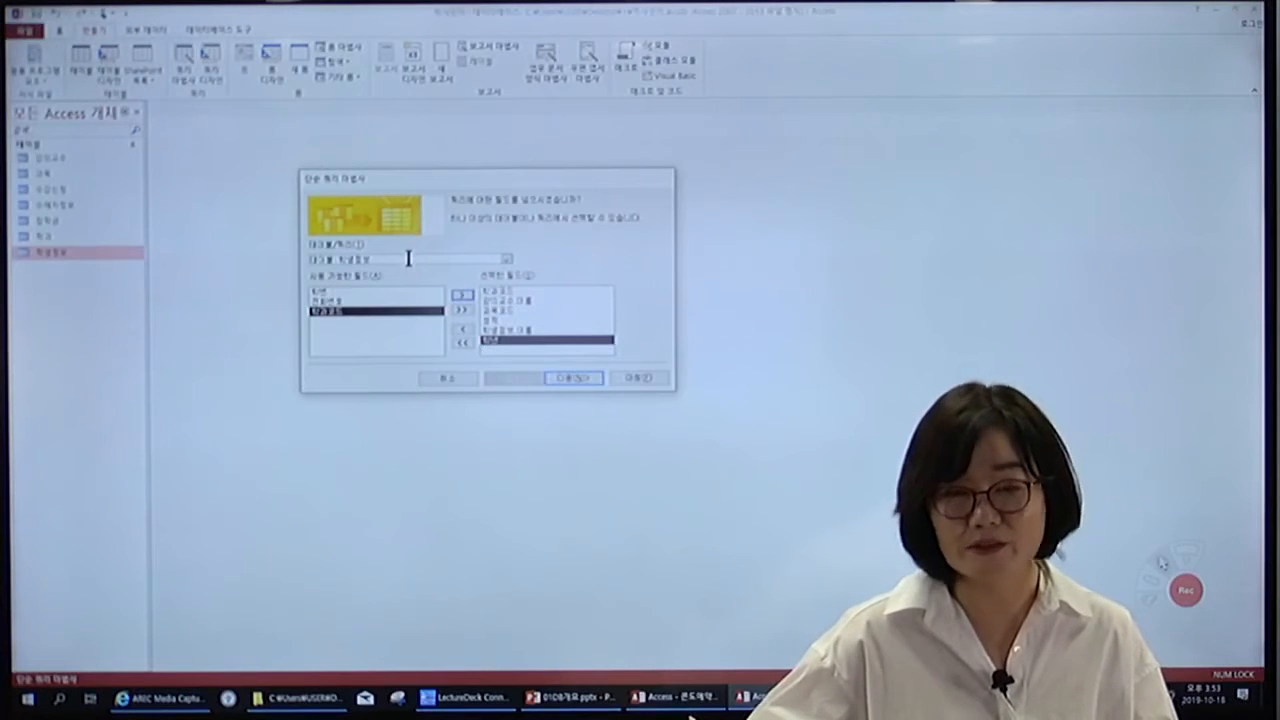
Step: Keep the detail query option, title the query 수강관리현황, and finish the wizard to view the query's data
{"action": "left_click", "coordinate": [556, 377]}
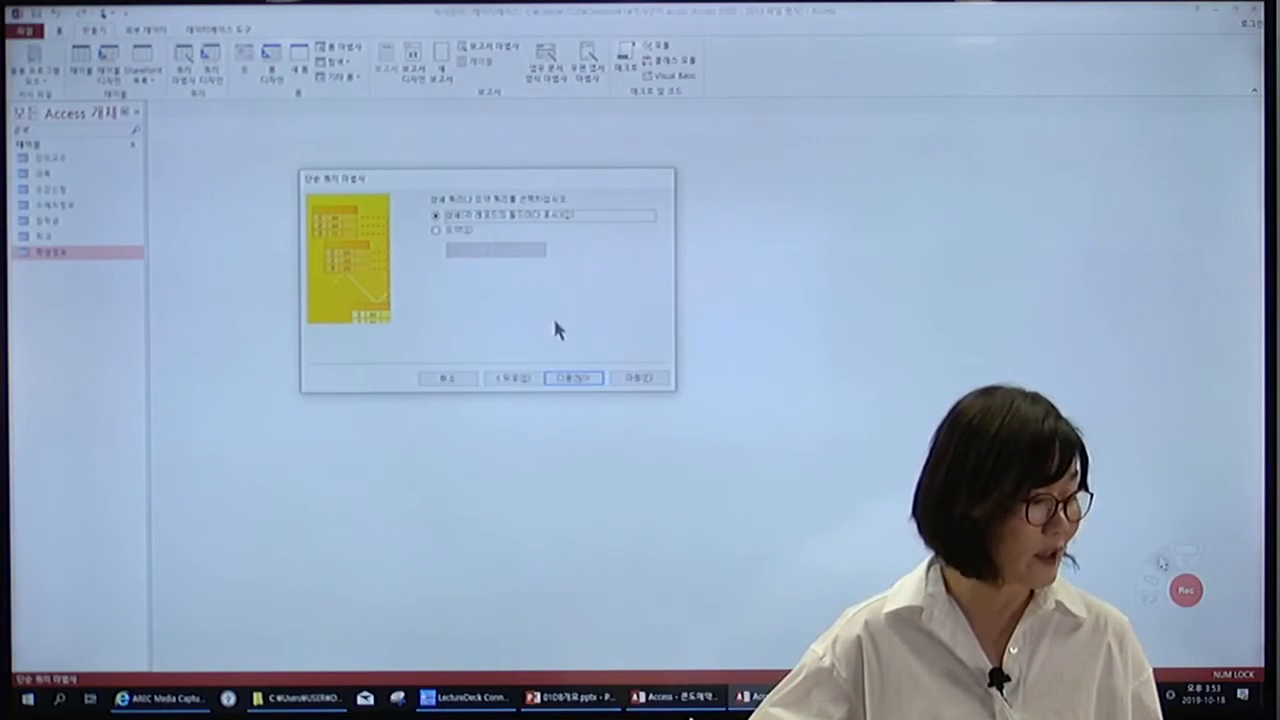
{"action": "left_click", "coordinate": [570, 379]}
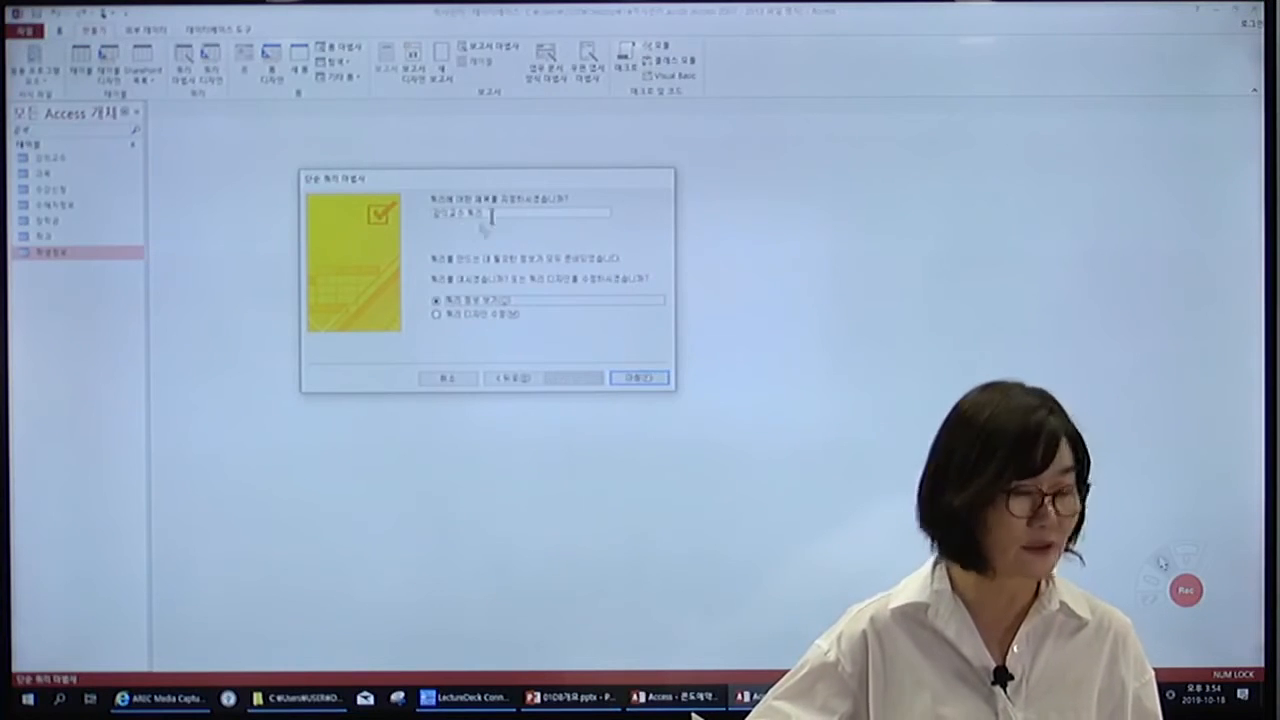
{"action": "left_click_drag", "start_coordinate": [507, 210], "coordinate": [418, 215]}
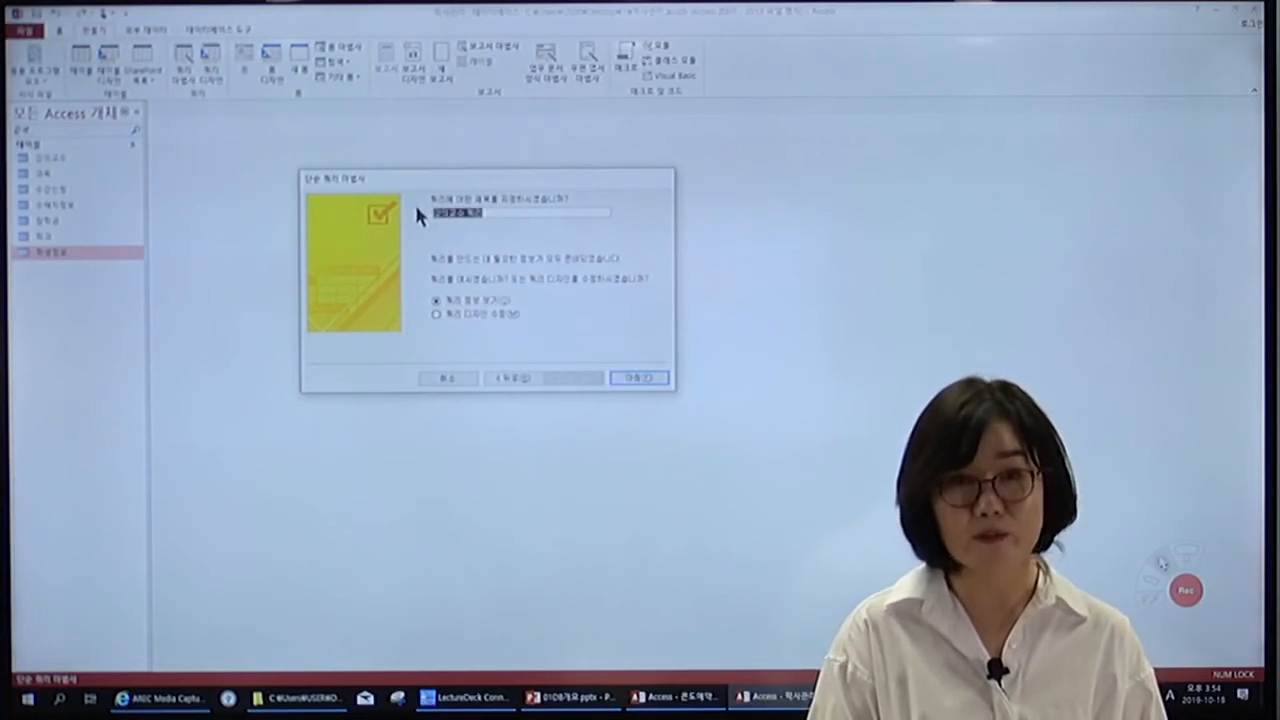
{"action": "type", "text": "학"}
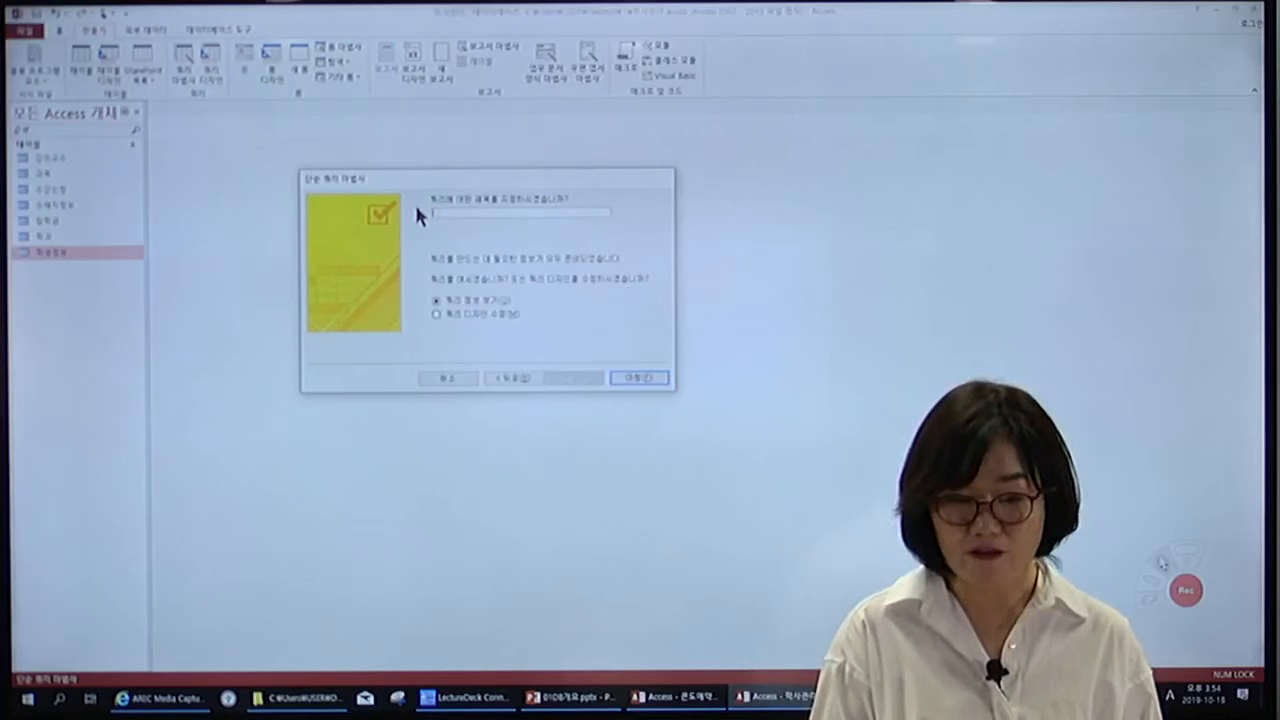
{"action": "type", "text": "강관리현황"}
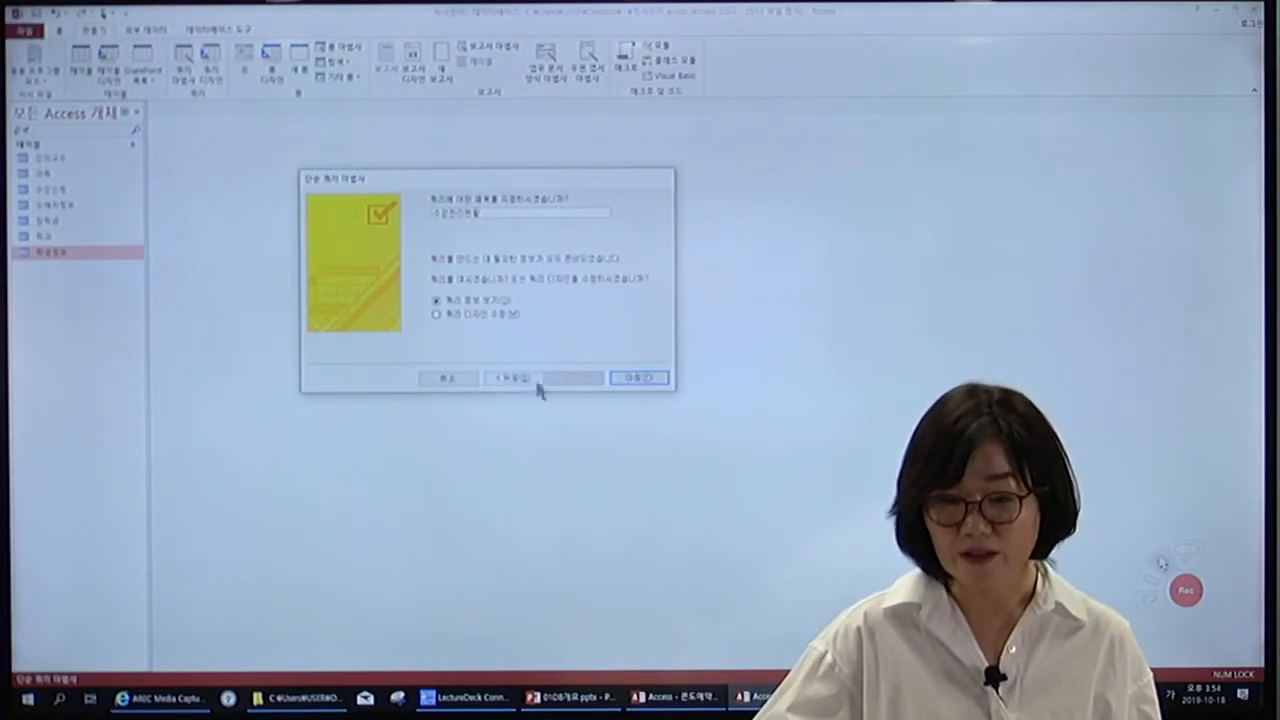
{"action": "left_click", "coordinate": [641, 380]}
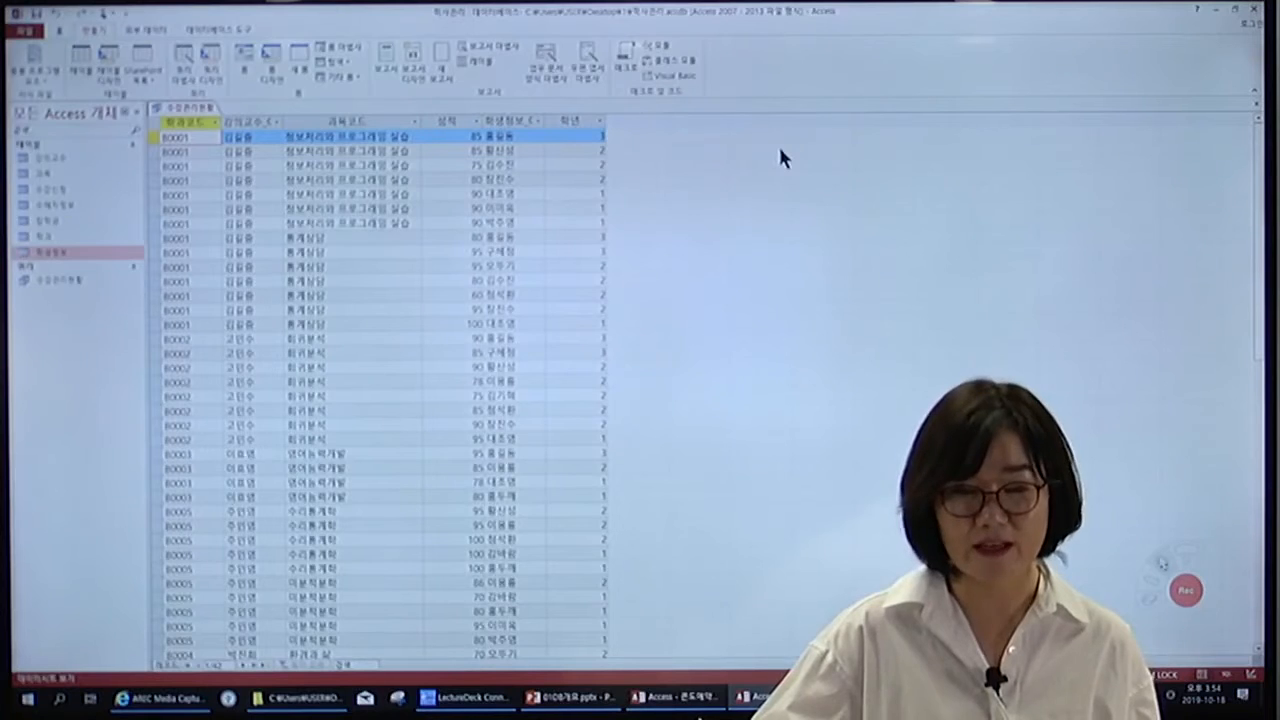
Step: Close the query's datasheet and open the saved 수강관리현황 query from the object list
{"action": "left_click", "coordinate": [1256, 105]}
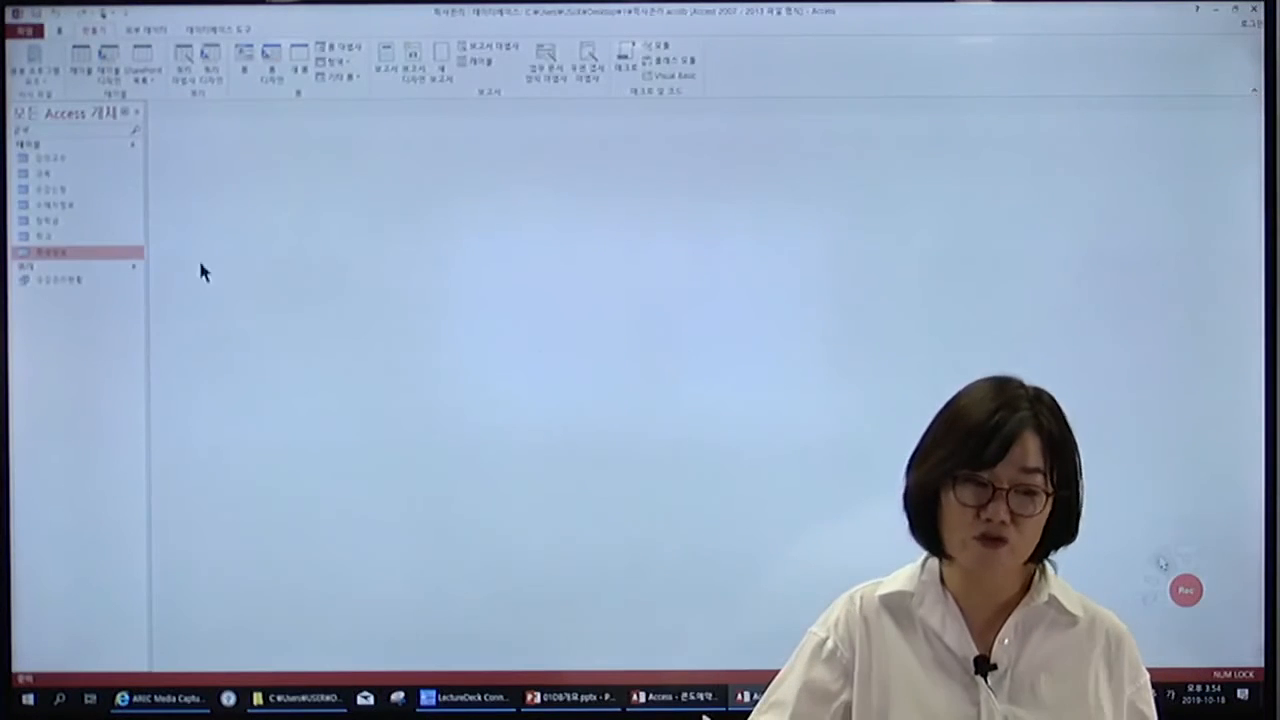
{"action": "left_click", "coordinate": [80, 281]}
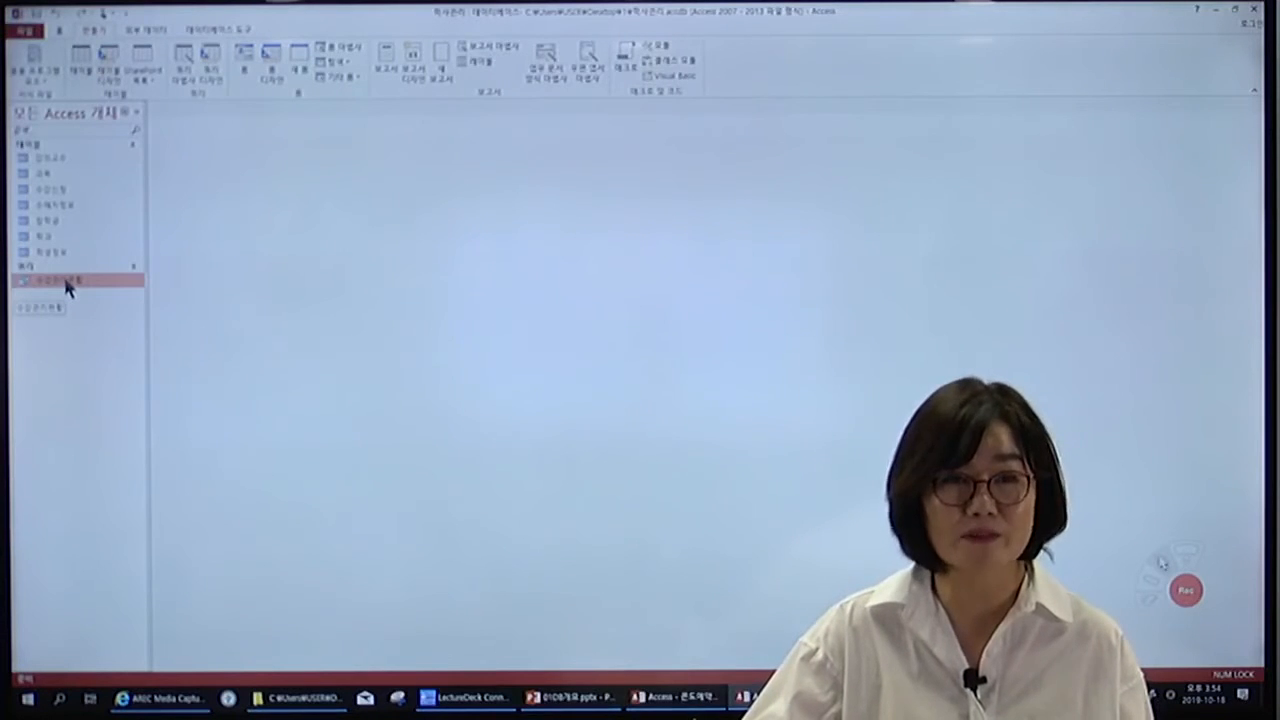
{"action": "double_click", "coordinate": [68, 285]}
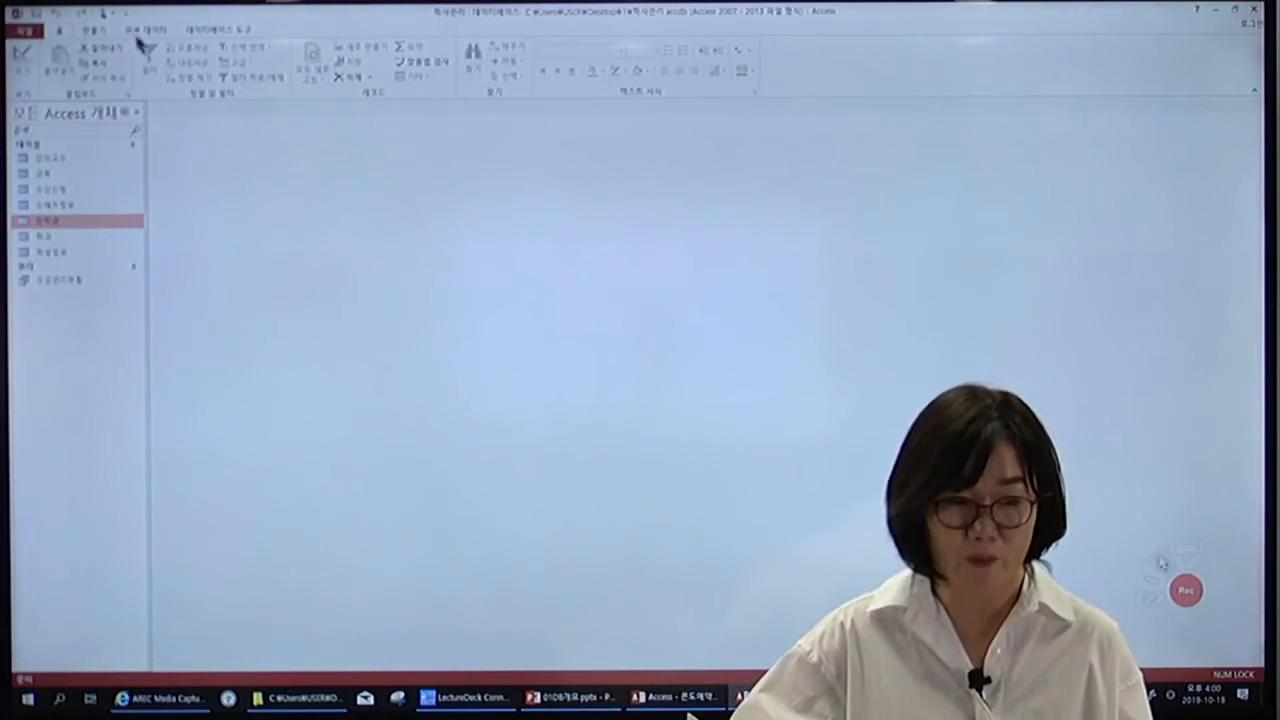
Step: Create a new query in Design View and add the 수혜자정보 and 장학금 tables to it
{"action": "left_click", "coordinate": [95, 31]}
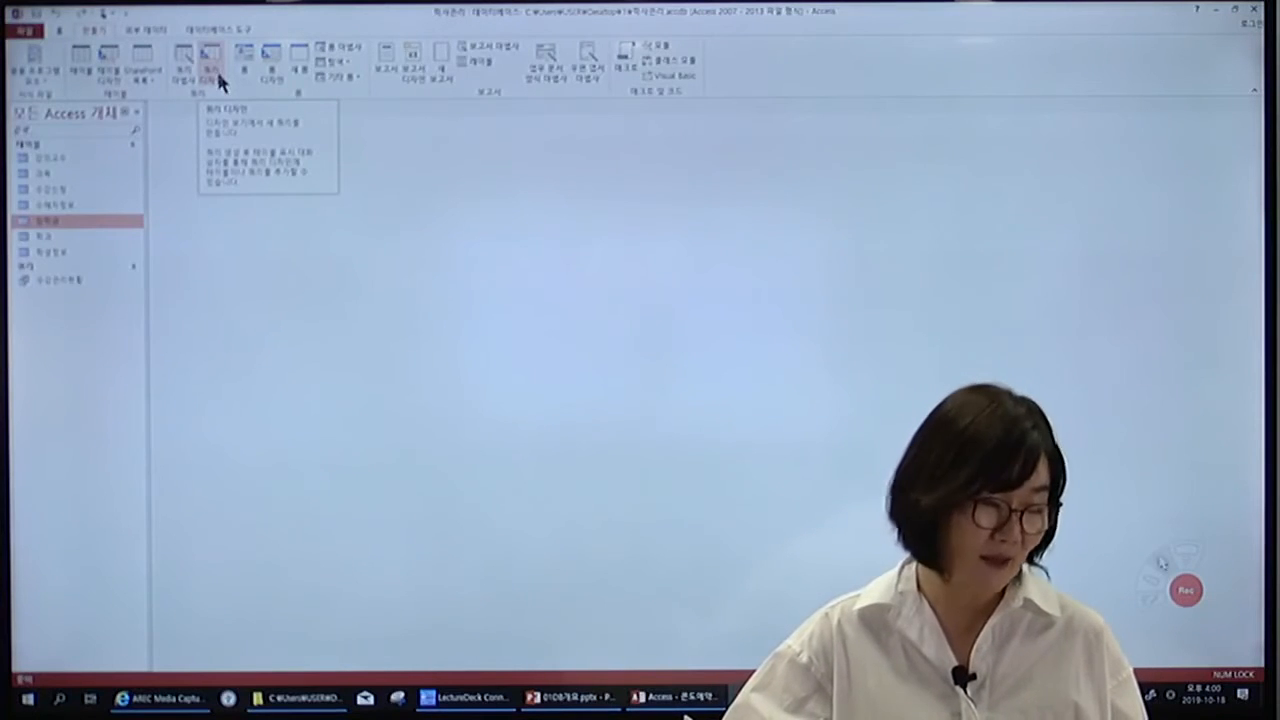
{"action": "left_click", "coordinate": [210, 72]}
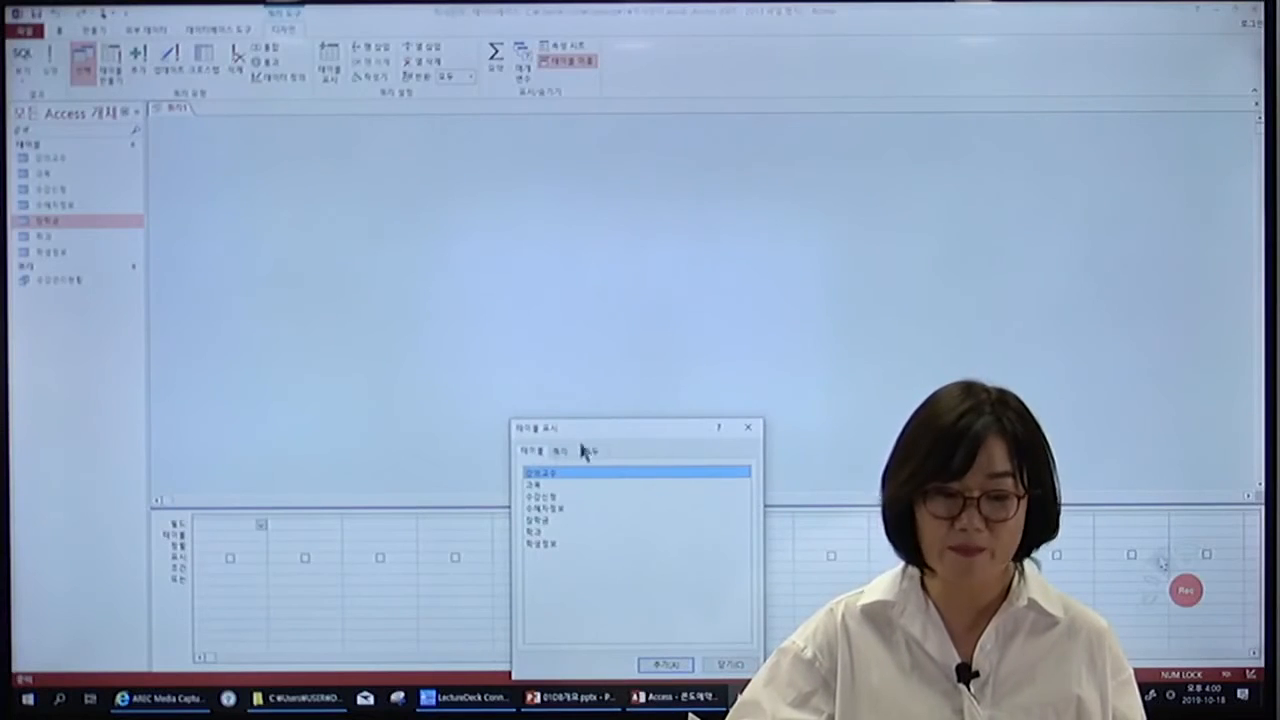
{"action": "left_click_drag", "start_coordinate": [583, 432], "coordinate": [524, 187]}
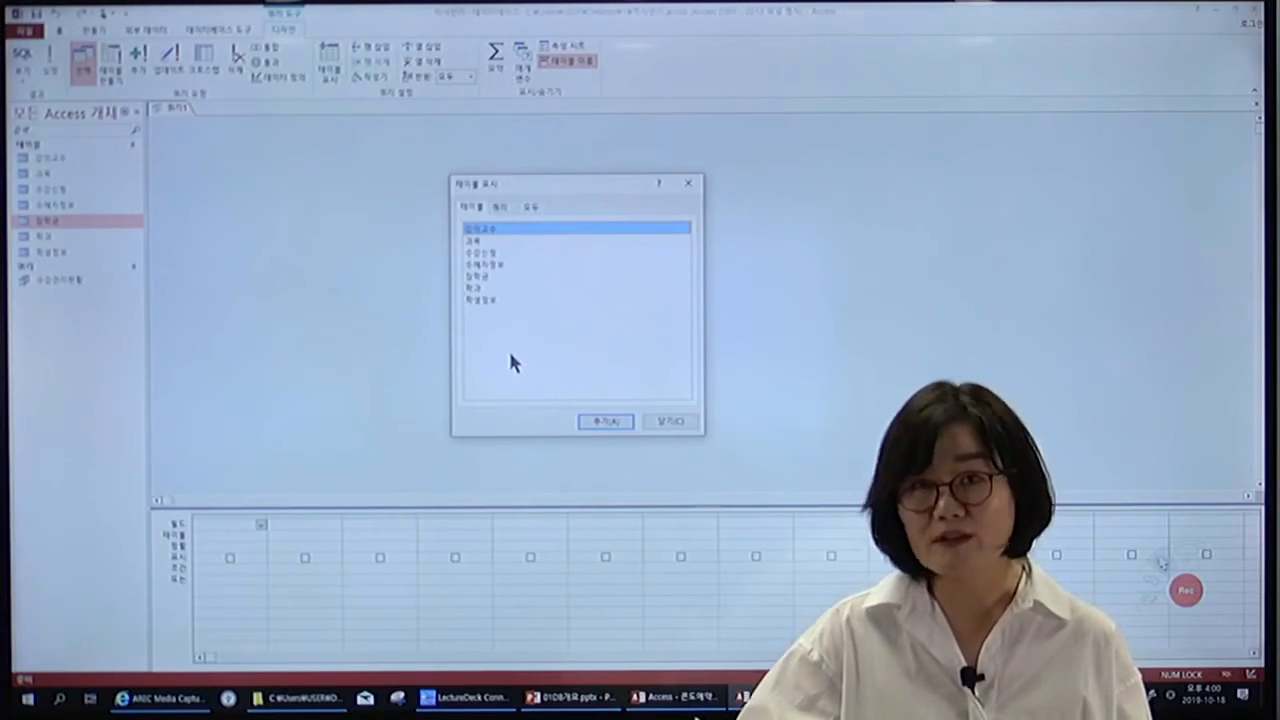
{"action": "double_click", "coordinate": [492, 266]}
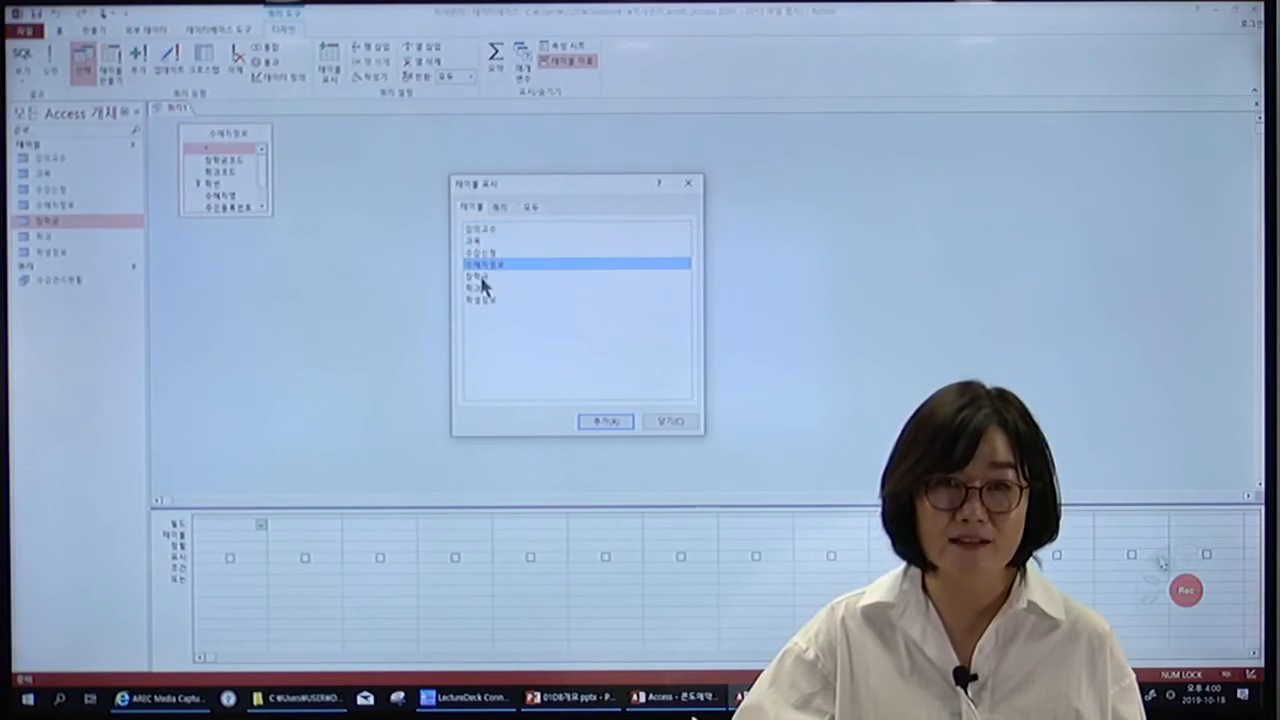
{"action": "double_click", "coordinate": [482, 277]}
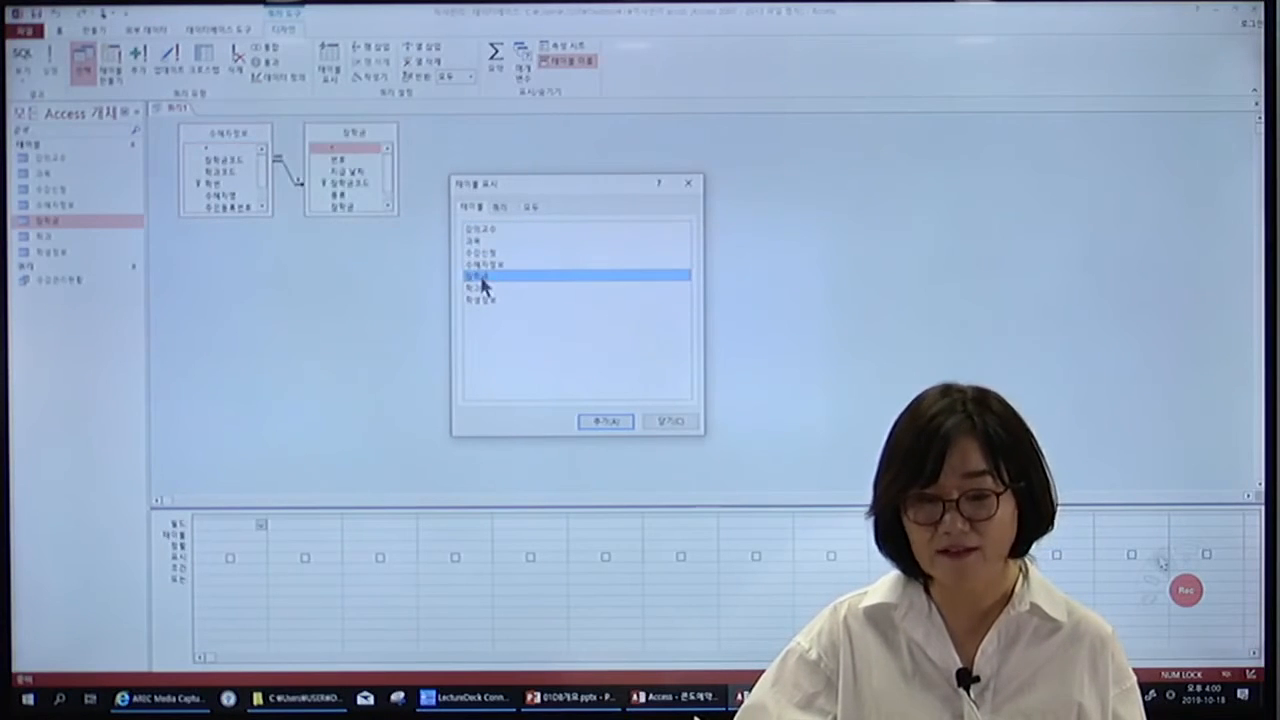
{"action": "left_click", "coordinate": [676, 421]}
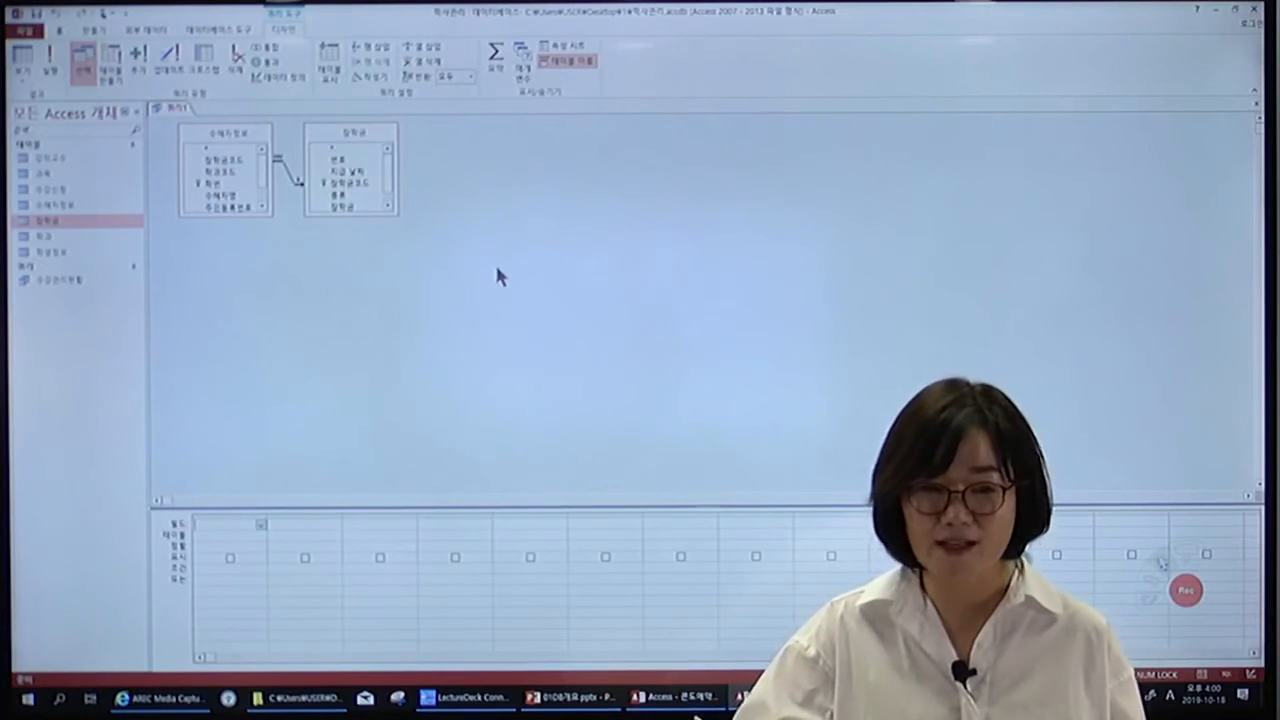
Step: Bring up the Show Table dialog again and close it without adding another table
{"action": "left_click", "coordinate": [334, 58]}
{"action": "left_click_drag", "start_coordinate": [645, 430], "coordinate": [578, 155]}
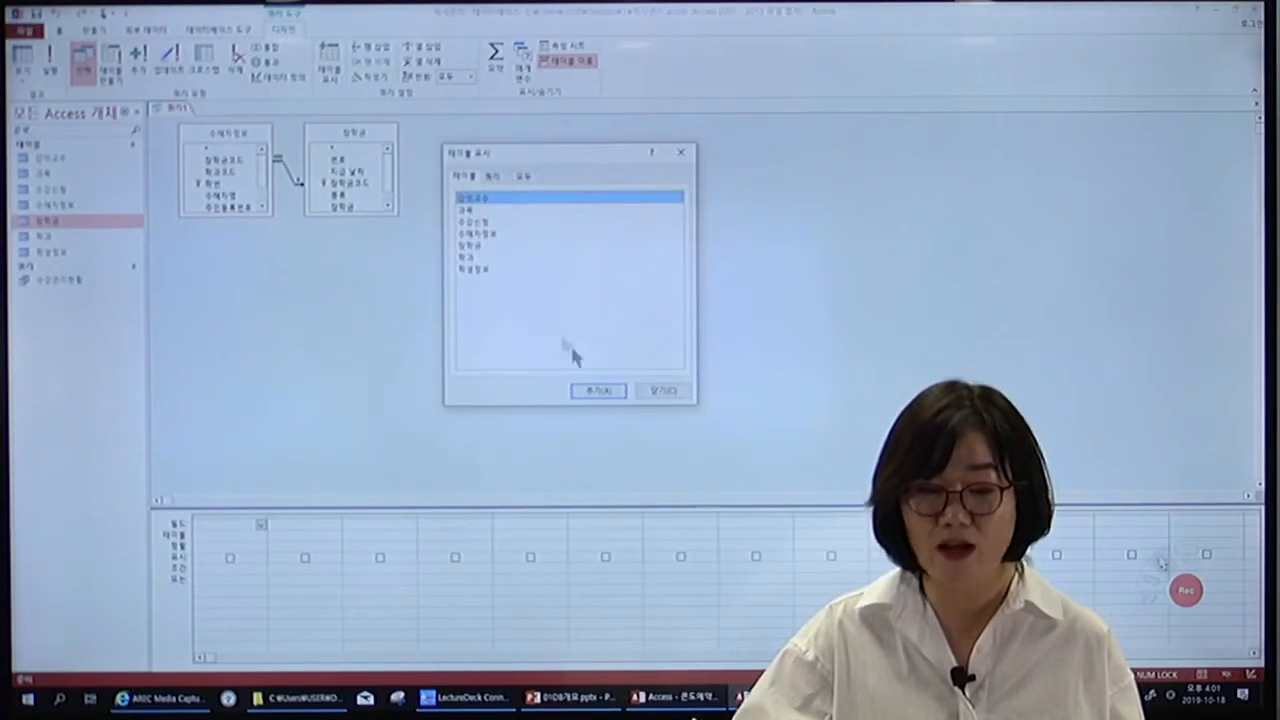
{"action": "left_click", "coordinate": [664, 391]}
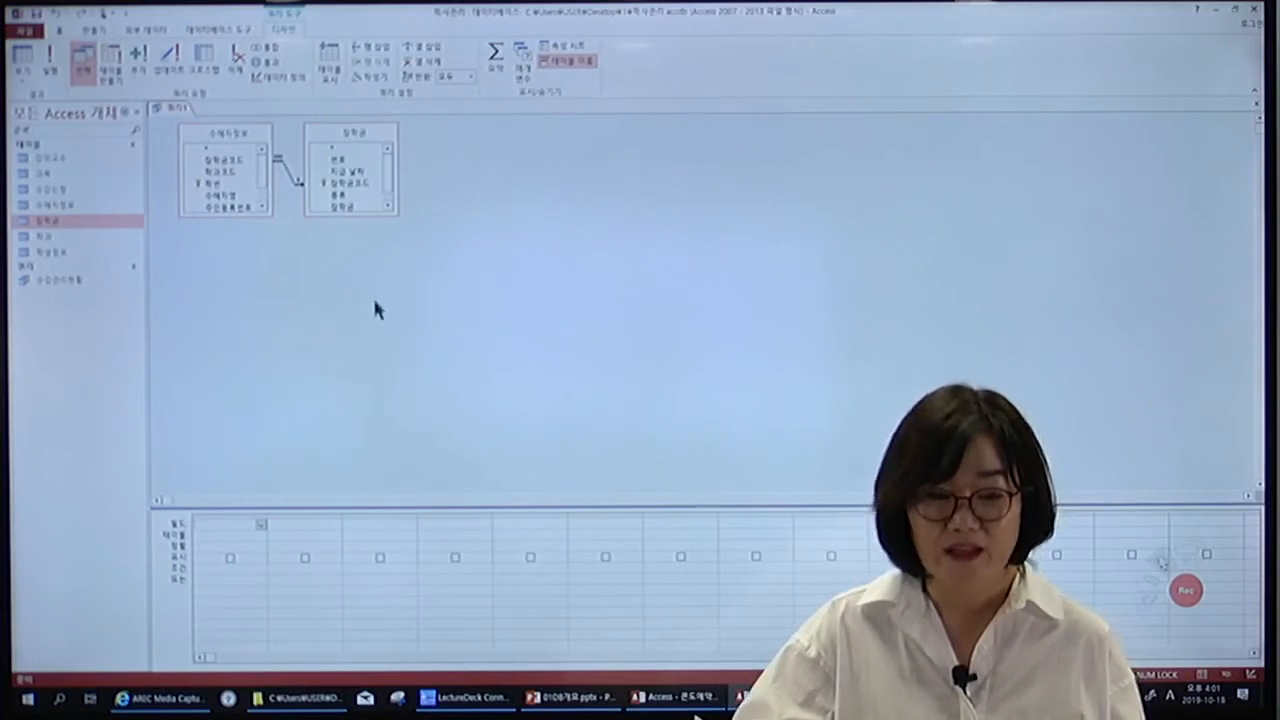
Step: Enlarge the 장학금 and 수혜자정보 field lists to fit all their fields and space the two tables apart
{"action": "left_click_drag", "start_coordinate": [365, 215], "coordinate": [363, 251]}
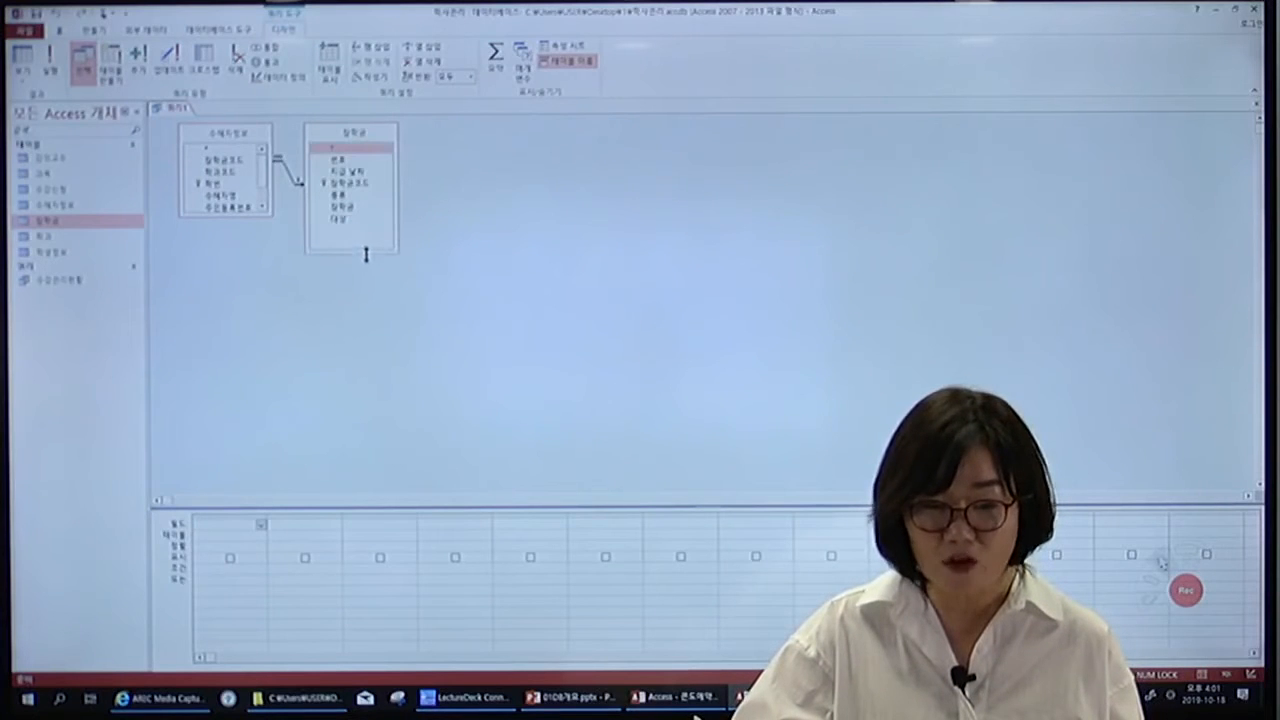
{"action": "left_click", "coordinate": [253, 215]}
{"action": "left_click_drag", "start_coordinate": [253, 215], "coordinate": [250, 265]}
{"action": "left_click_drag", "start_coordinate": [271, 190], "coordinate": [290, 190]}
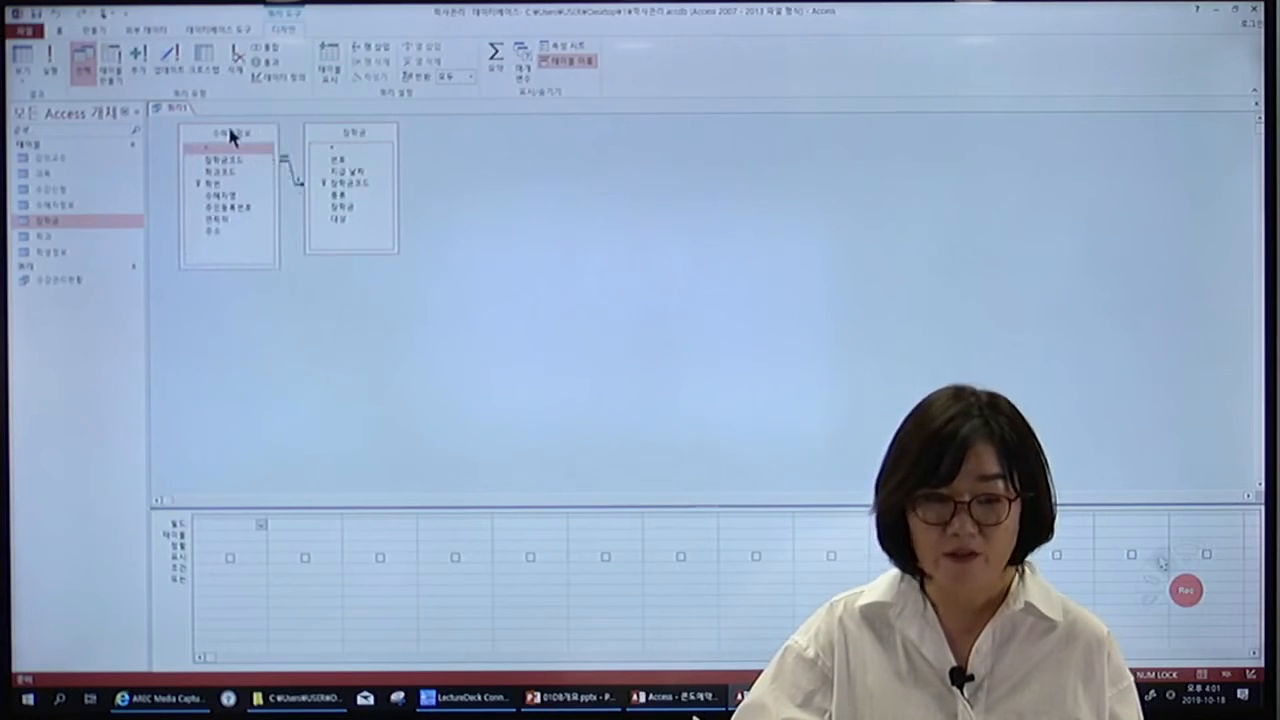
{"action": "mouse_move", "coordinate": [228, 131]}
{"action": "left_mouse_down"}
{"action": "mouse_move", "coordinate": [612, 152]}
{"action": "mouse_move", "coordinate": [228, 135]}
{"action": "left_mouse_up"}
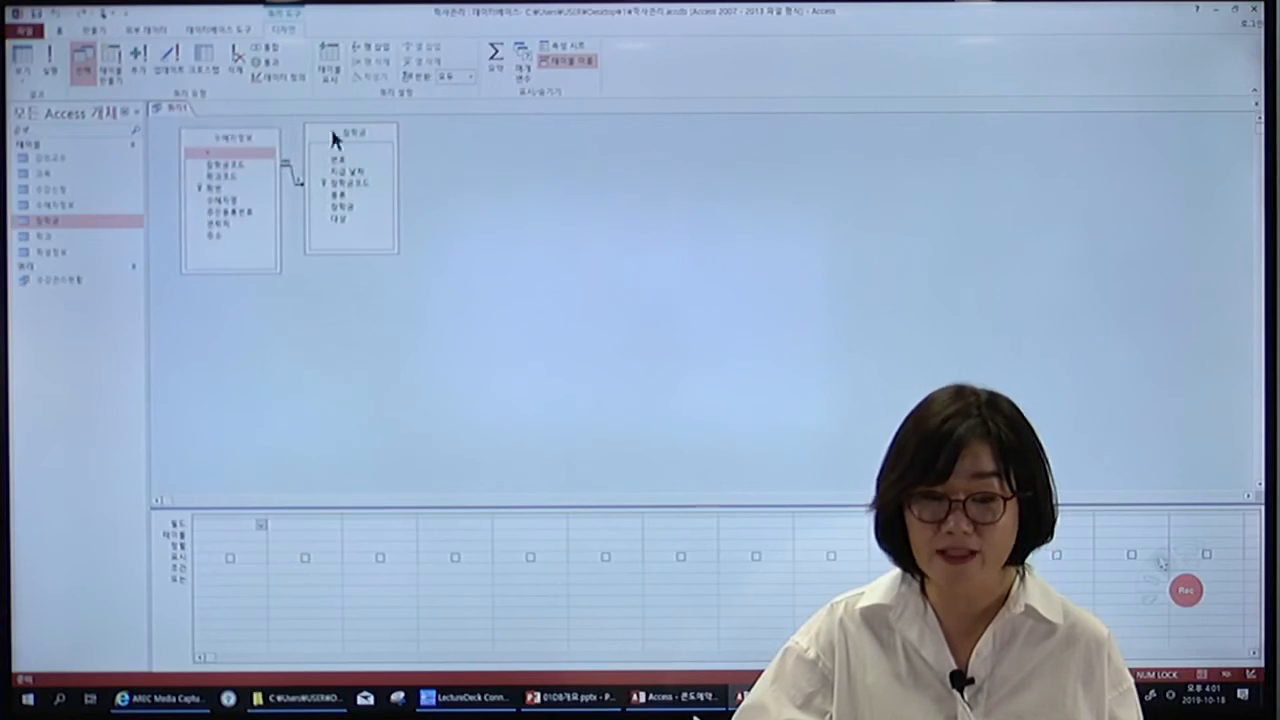
{"action": "left_click_drag", "start_coordinate": [334, 134], "coordinate": [448, 155]}
{"action": "left_click_drag", "start_coordinate": [221, 128], "coordinate": [294, 149]}
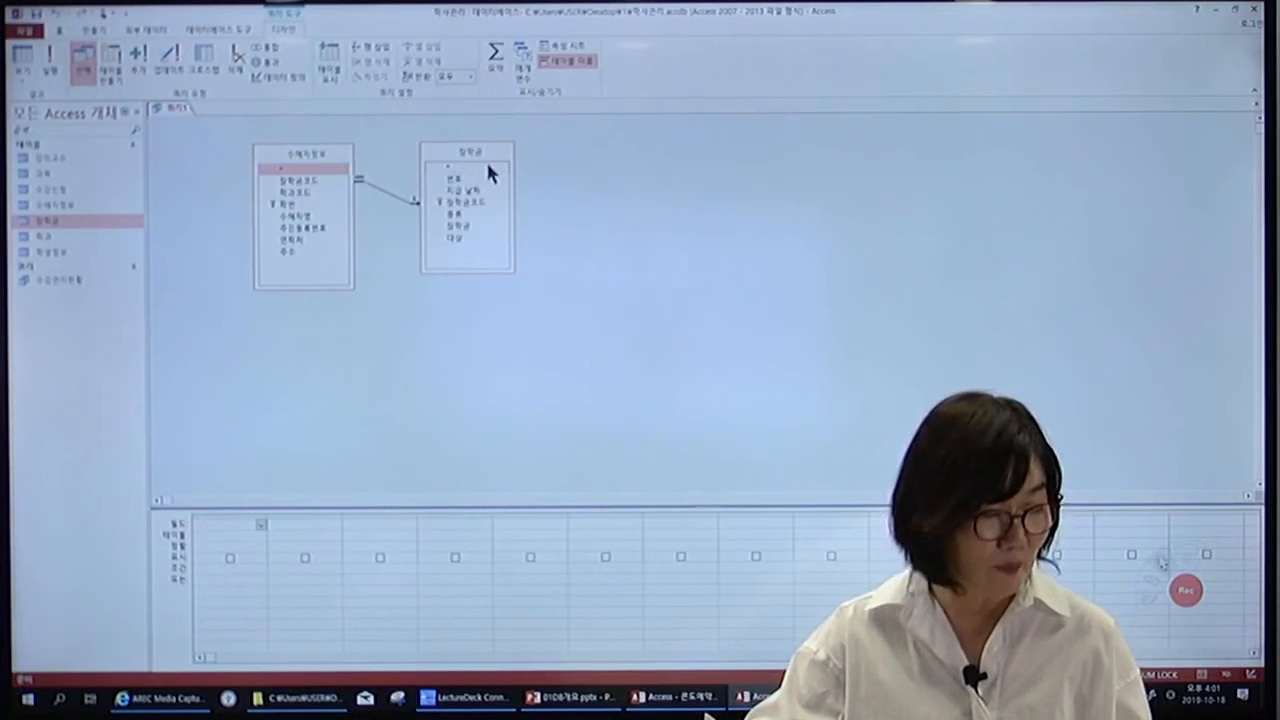
Step: Add 종류, 수혜자명, 주민등록번호, 대상, 장학금 and 지급 날짜 from the two tables to the design grid, in that order
{"action": "double_click", "coordinate": [455, 220]}
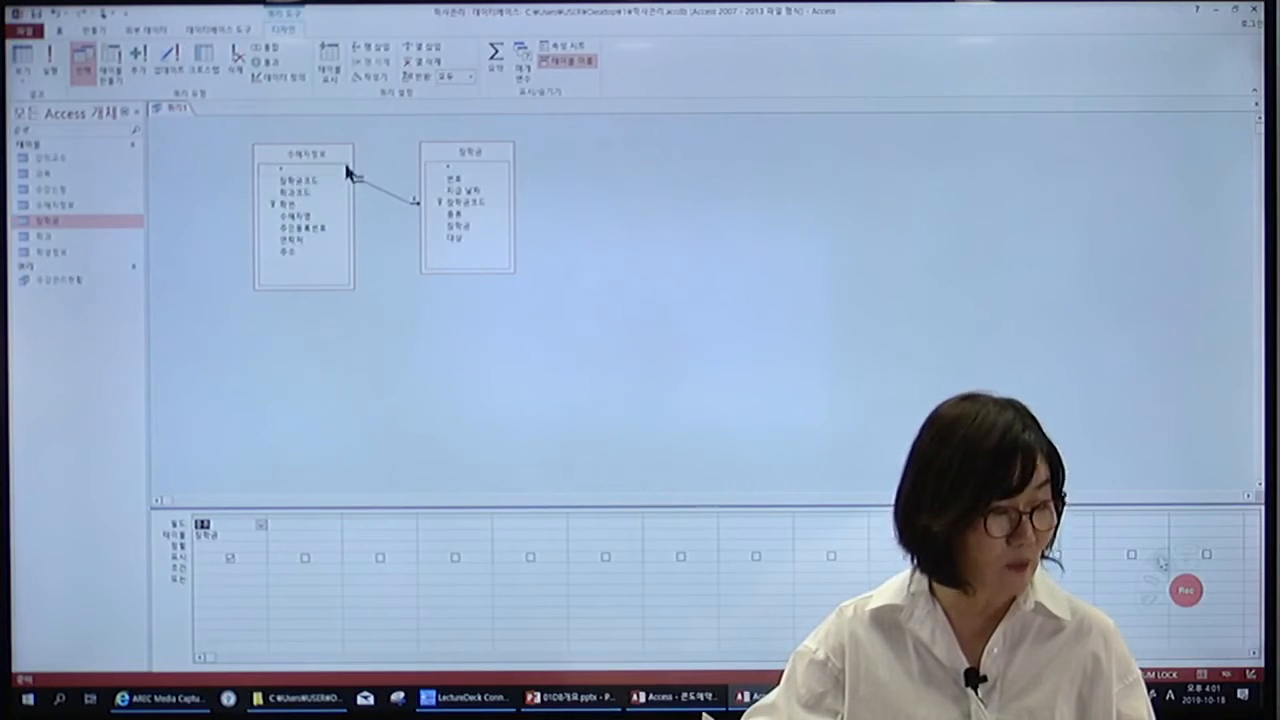
{"action": "left_click", "coordinate": [306, 217]}
{"action": "double_click", "coordinate": [306, 220]}
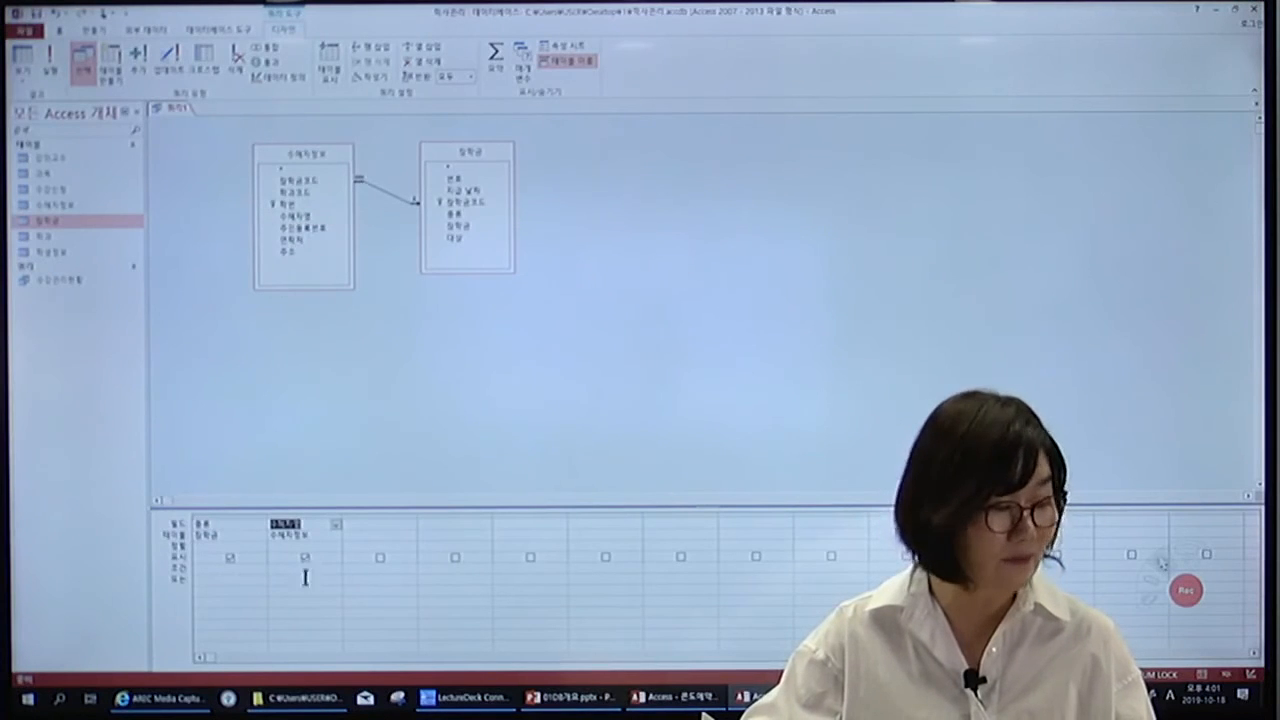
{"action": "double_click", "coordinate": [314, 228]}
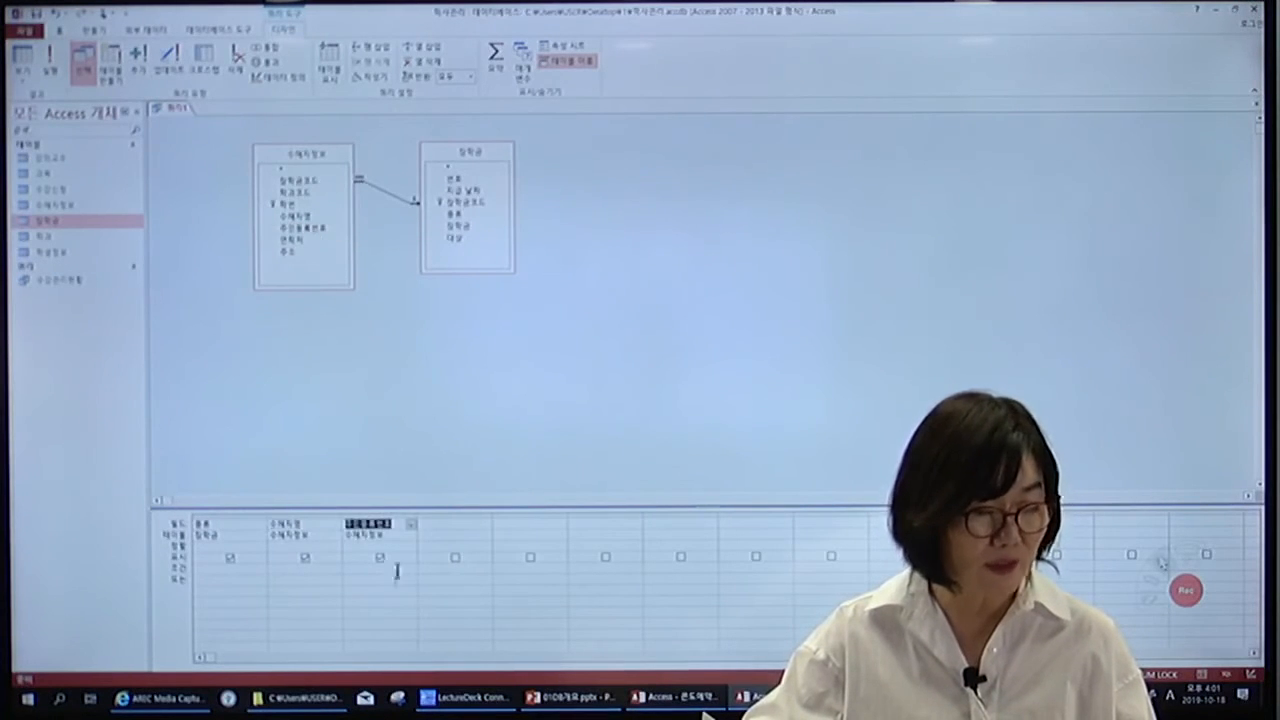
{"action": "double_click", "coordinate": [455, 240]}
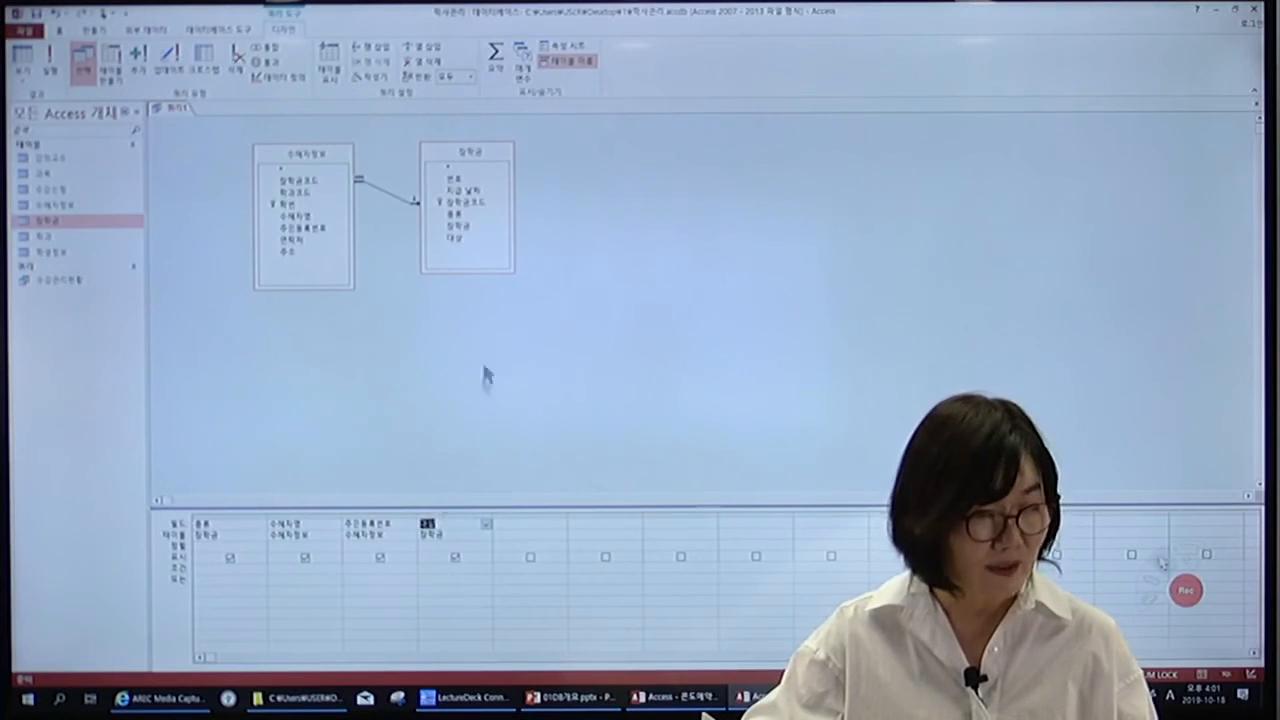
{"action": "double_click", "coordinate": [466, 222]}
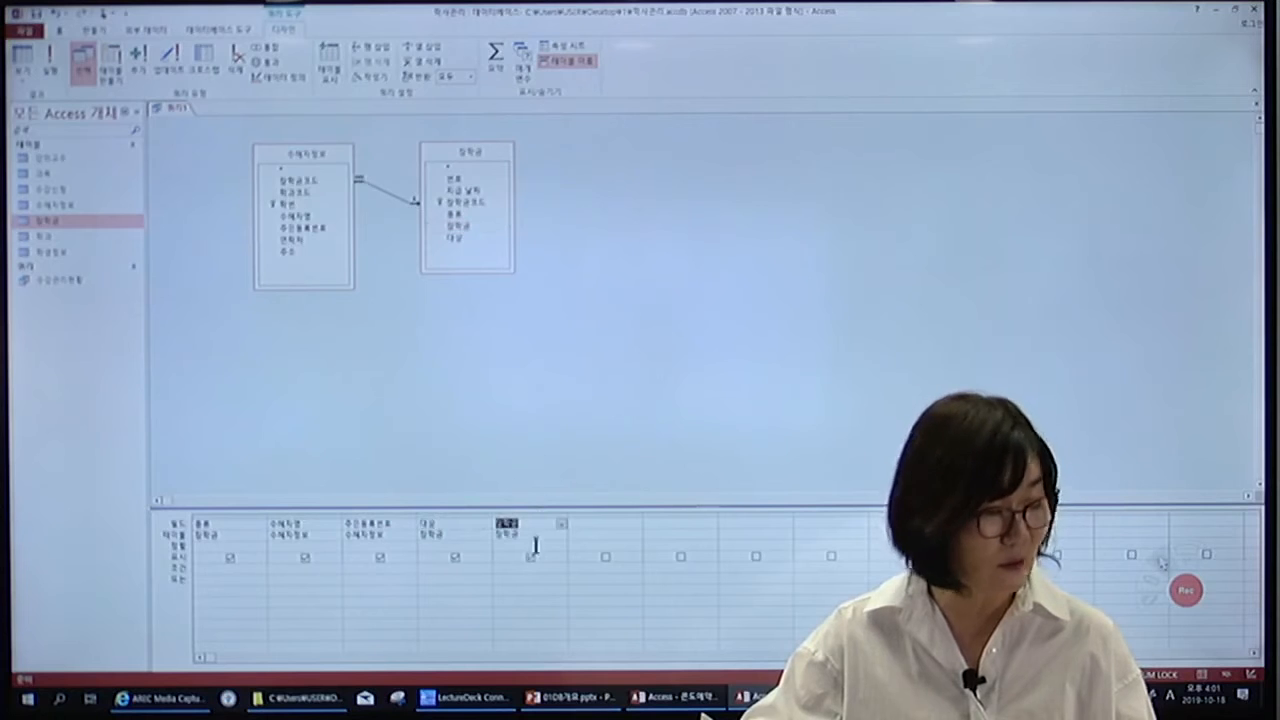
{"action": "double_click", "coordinate": [473, 190]}
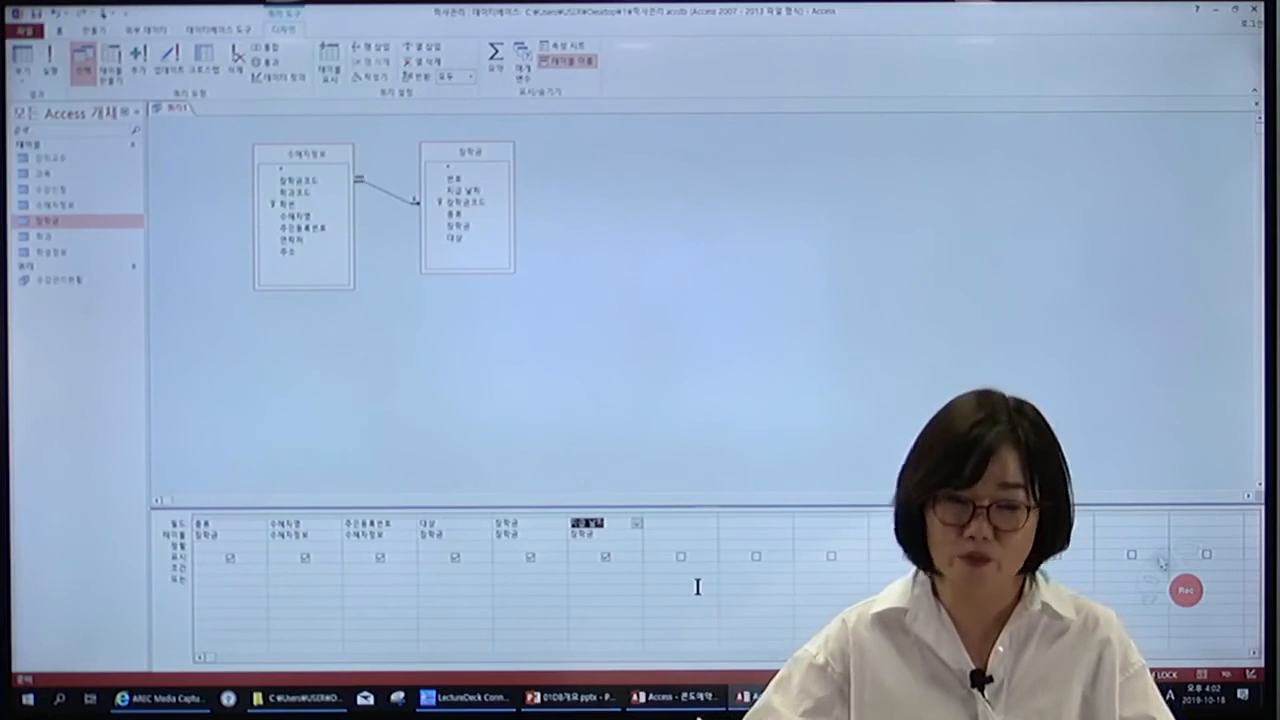
Step: Run the scholarship query to view its records, and return to Design View
{"action": "left_click", "coordinate": [50, 64]}
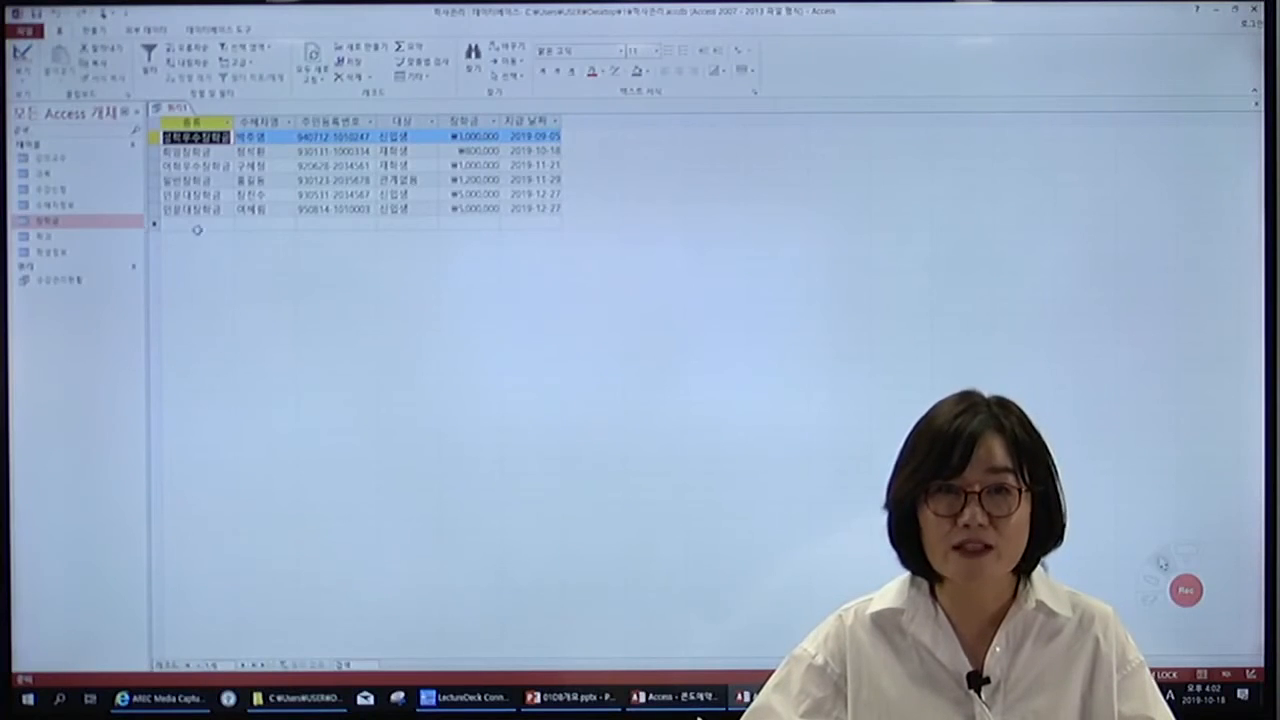
{"action": "left_click", "coordinate": [25, 84]}
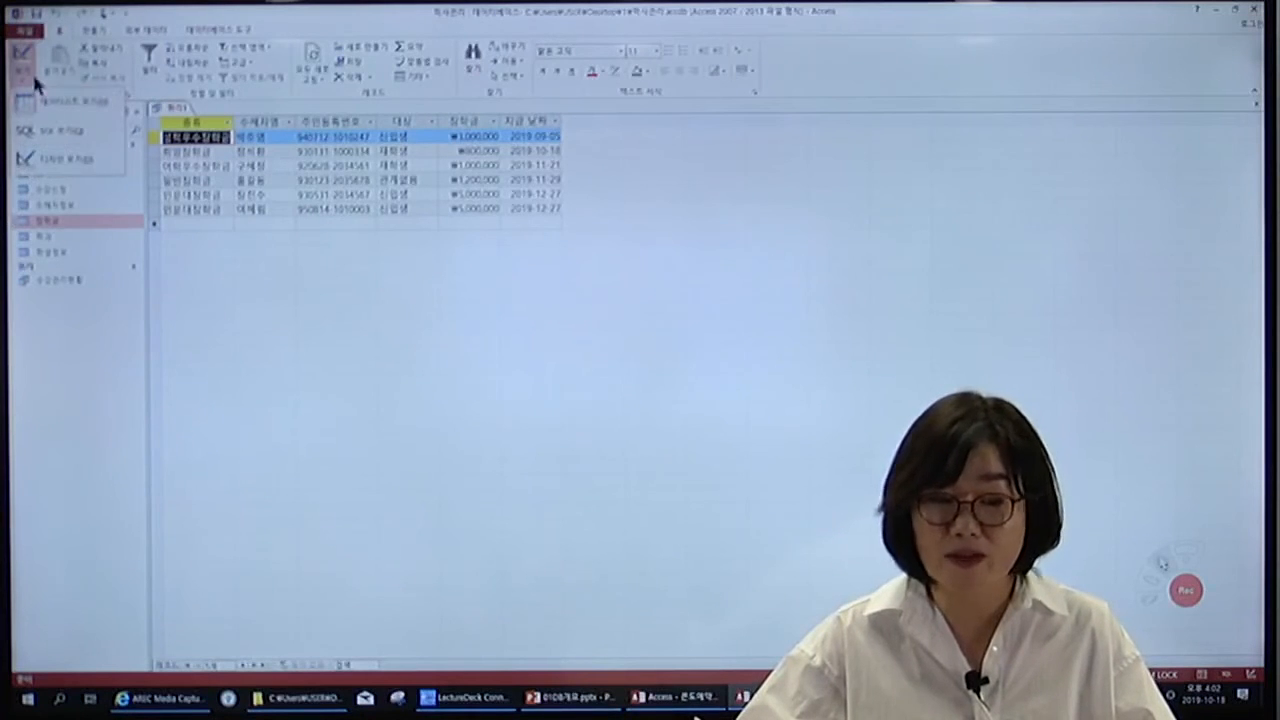
{"action": "left_click", "coordinate": [299, 252]}
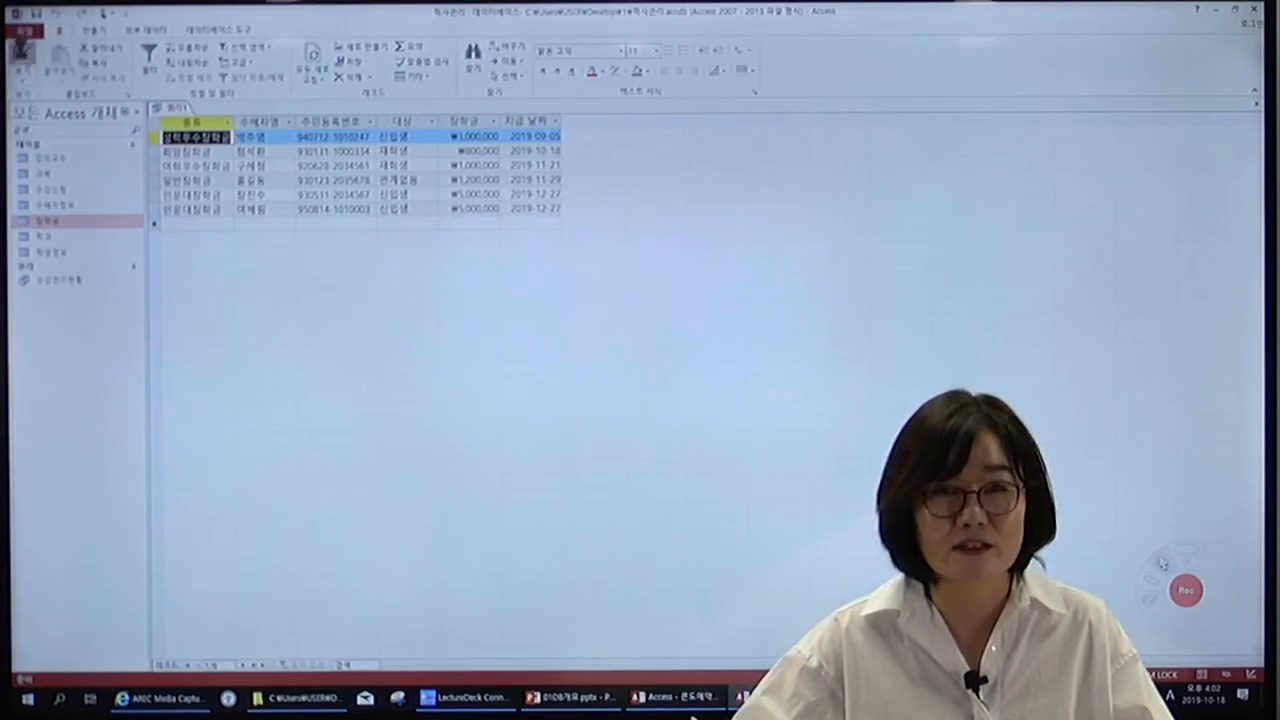
{"action": "left_click", "coordinate": [22, 58]}
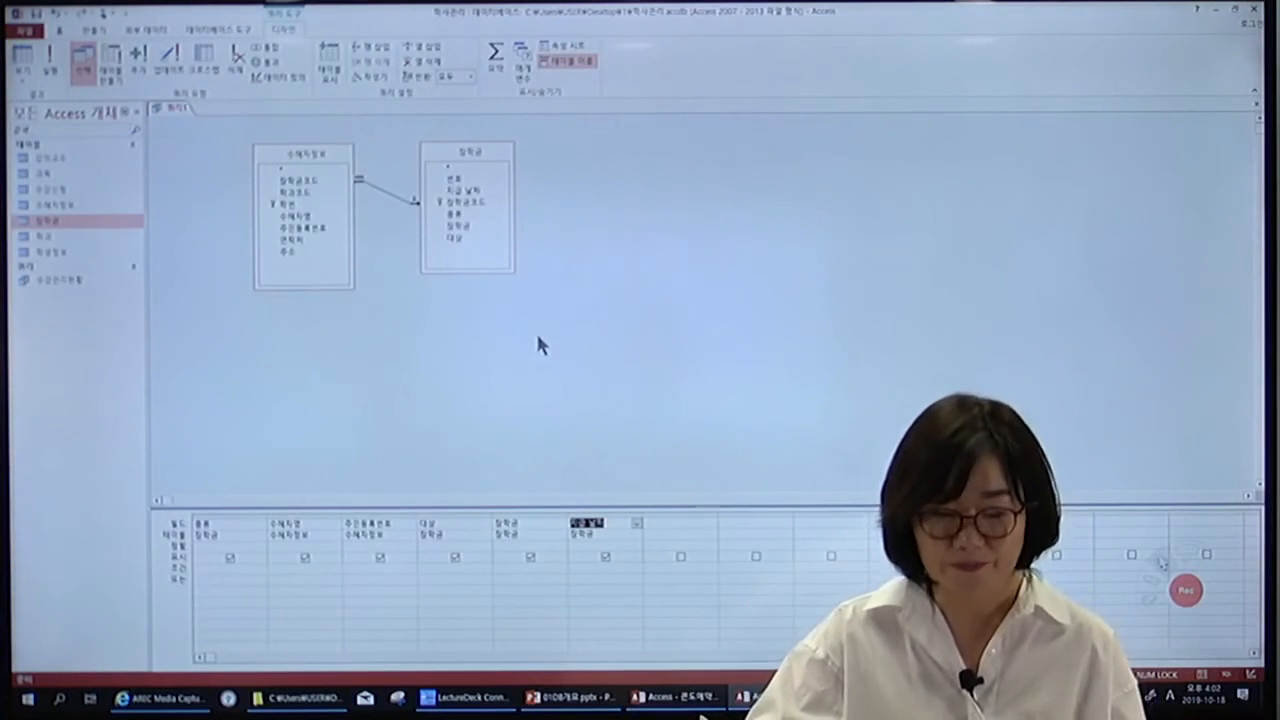
Step: Run the query once more to check its datasheet, and switch back to Design View
{"action": "left_click", "coordinate": [48, 58]}
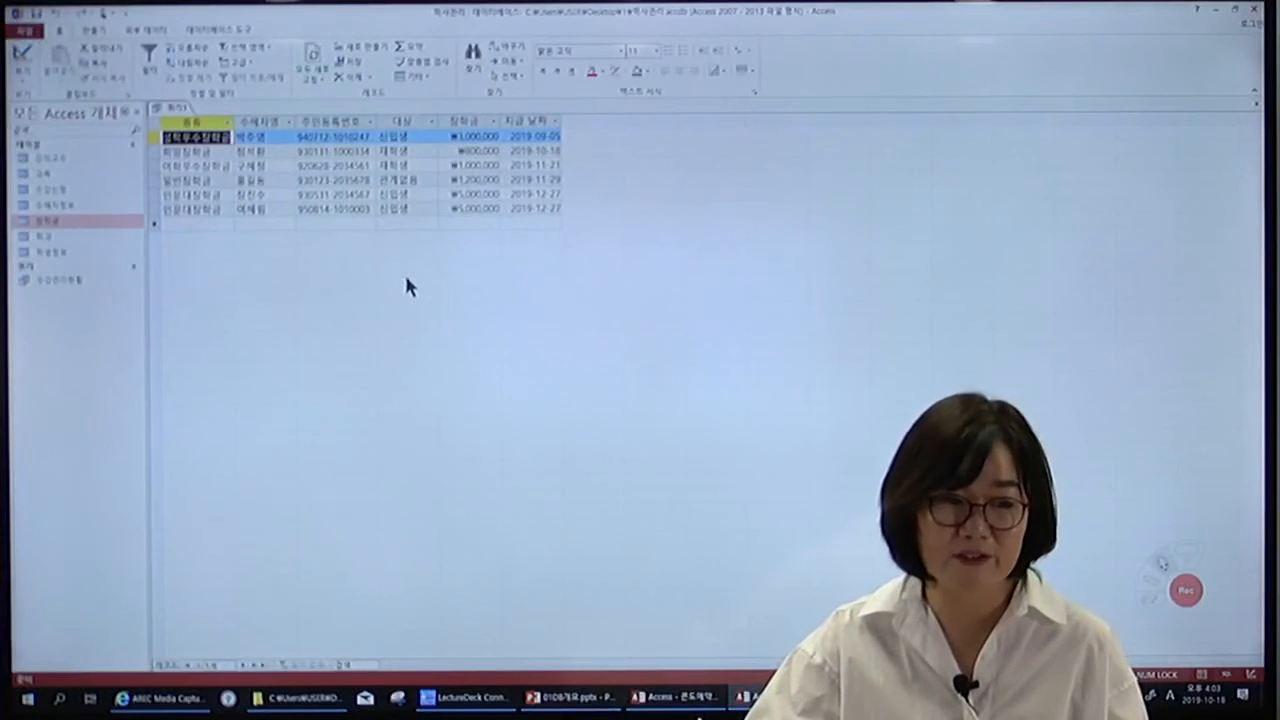
{"action": "left_click", "coordinate": [20, 76]}
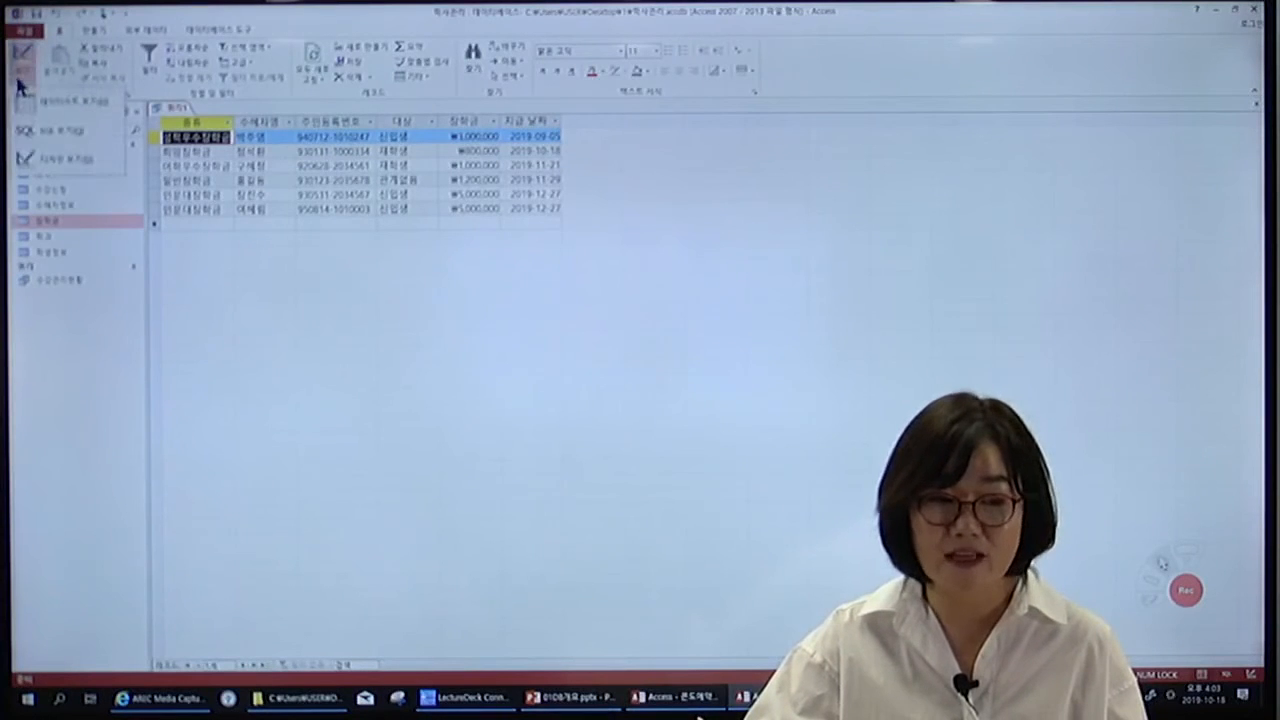
{"action": "left_click", "coordinate": [30, 162]}
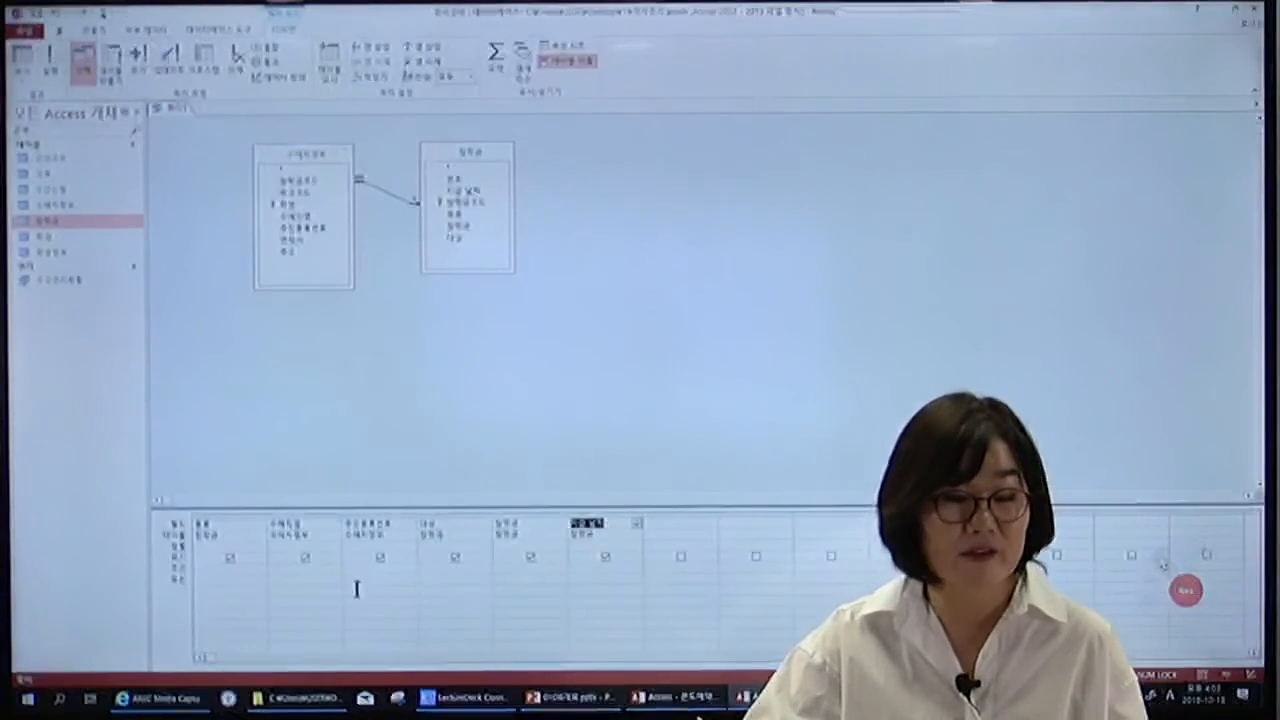
Step: Enter the parameter criterion [이름 입력하세요] for the 수혜자명 field in the query design grid
{"action": "left_click", "coordinate": [326, 568]}
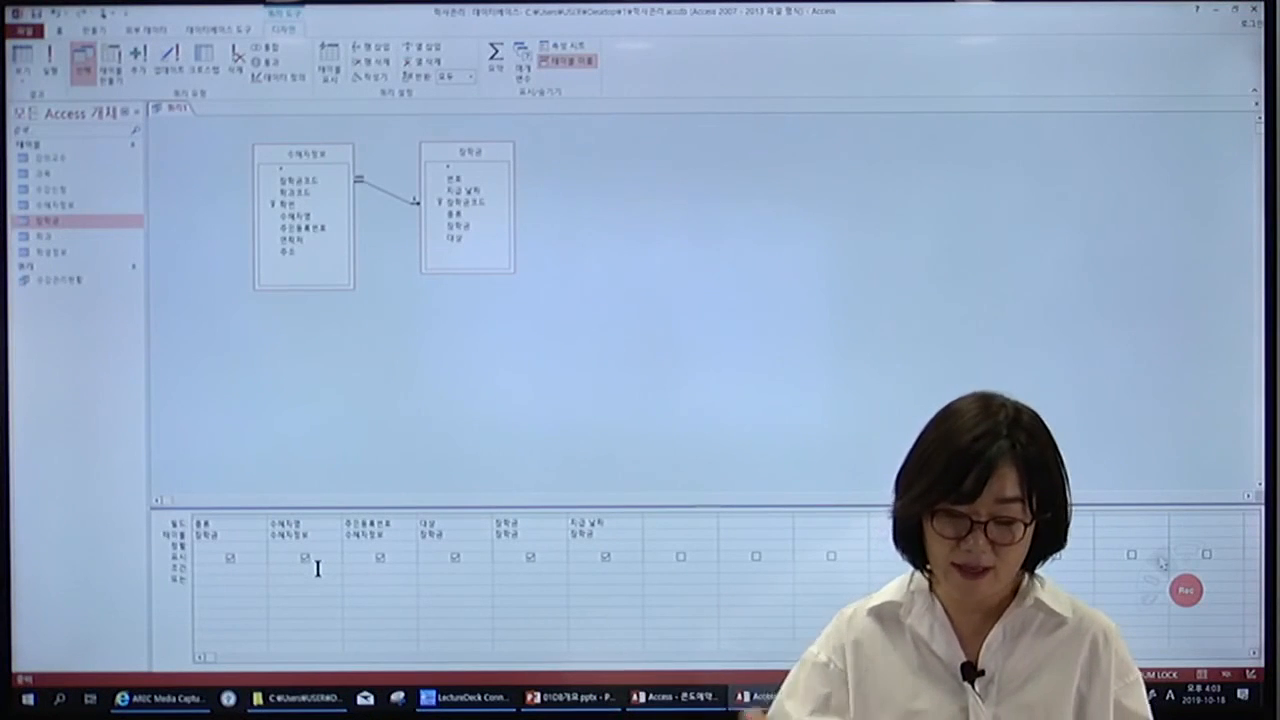
{"action": "type", "text": "["}
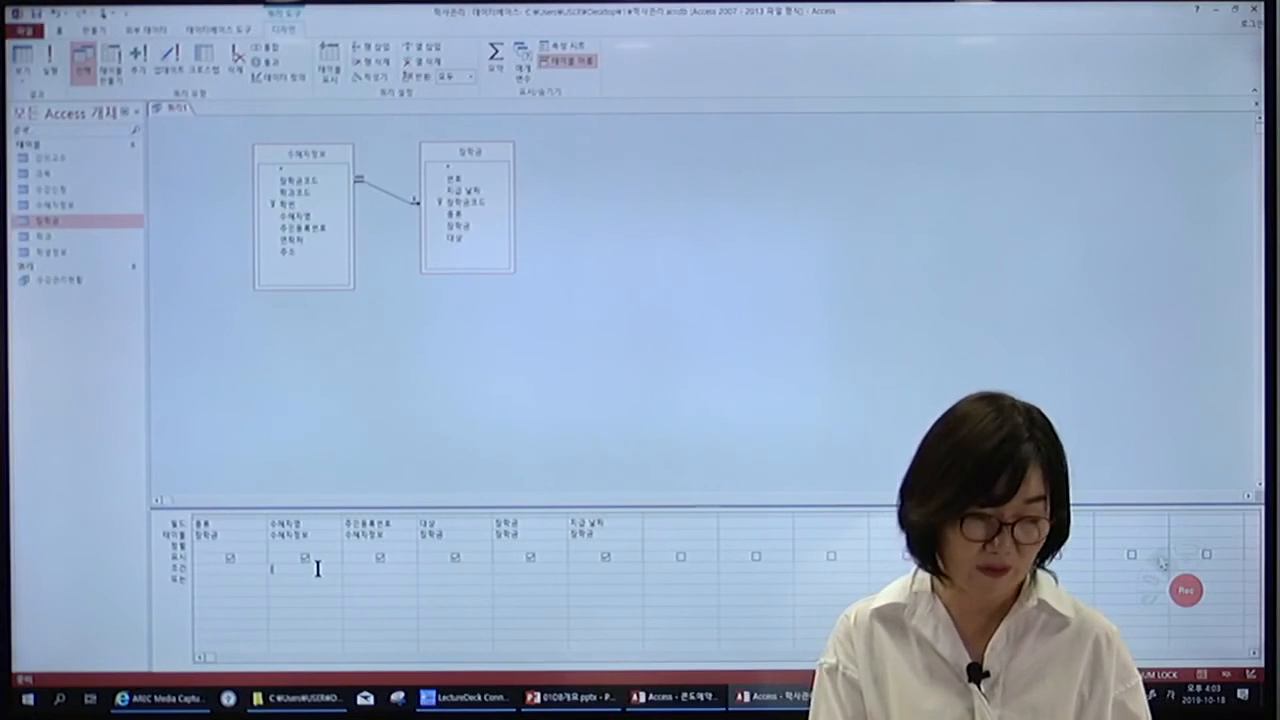
{"action": "type", "text": "이름 입ㄹ"}
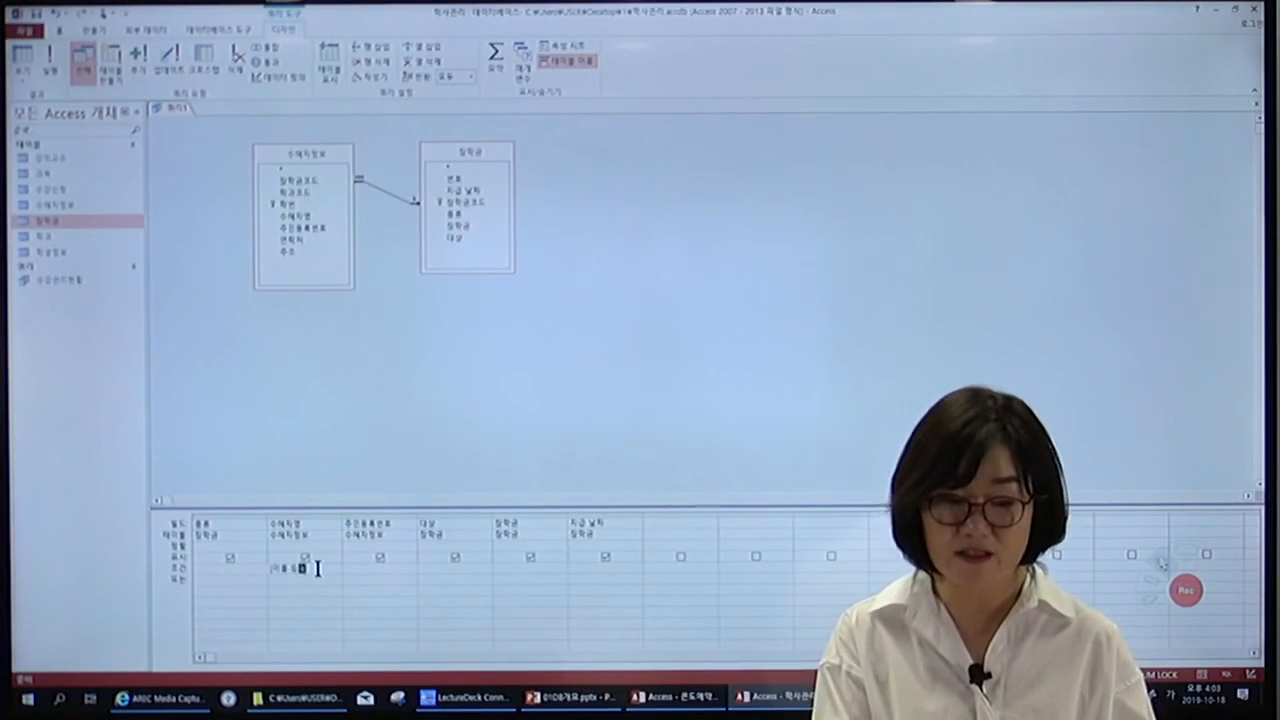
{"action": "type", "text": "력하시]"}
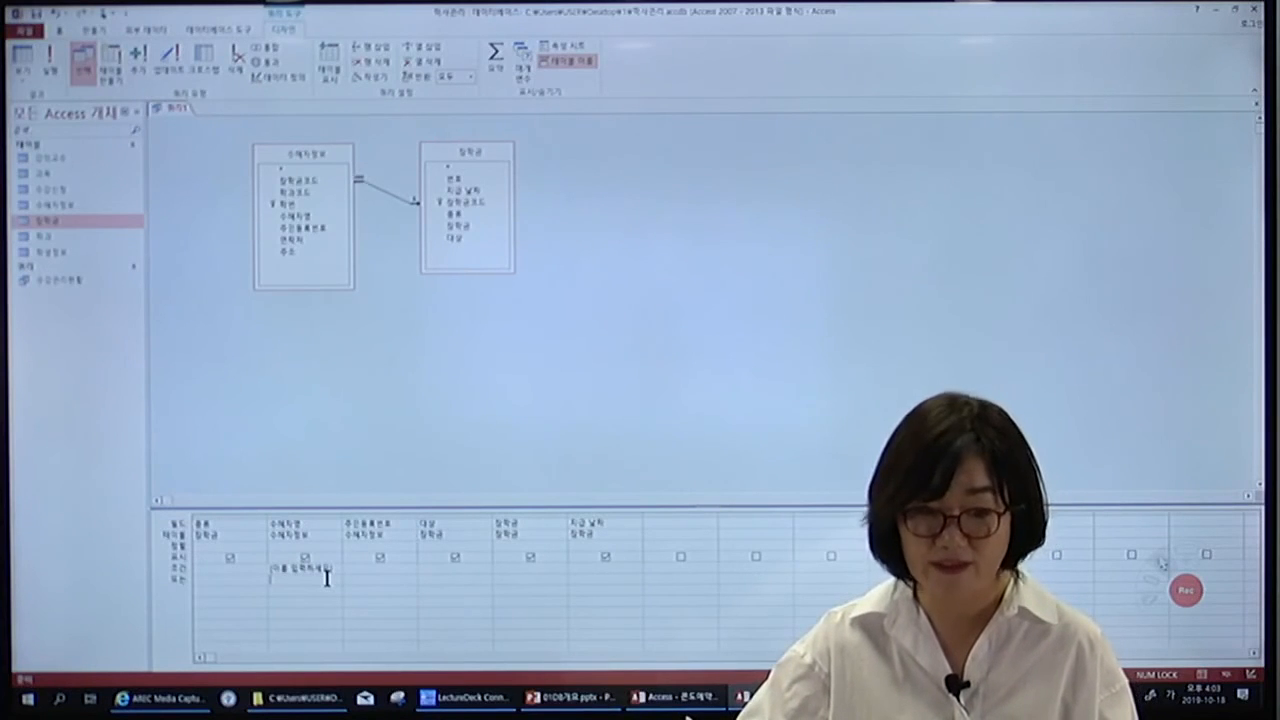
Step: Run the parameter query for one recipient by entering the person's name, and return to Design View
{"action": "left_click", "coordinate": [49, 66]}
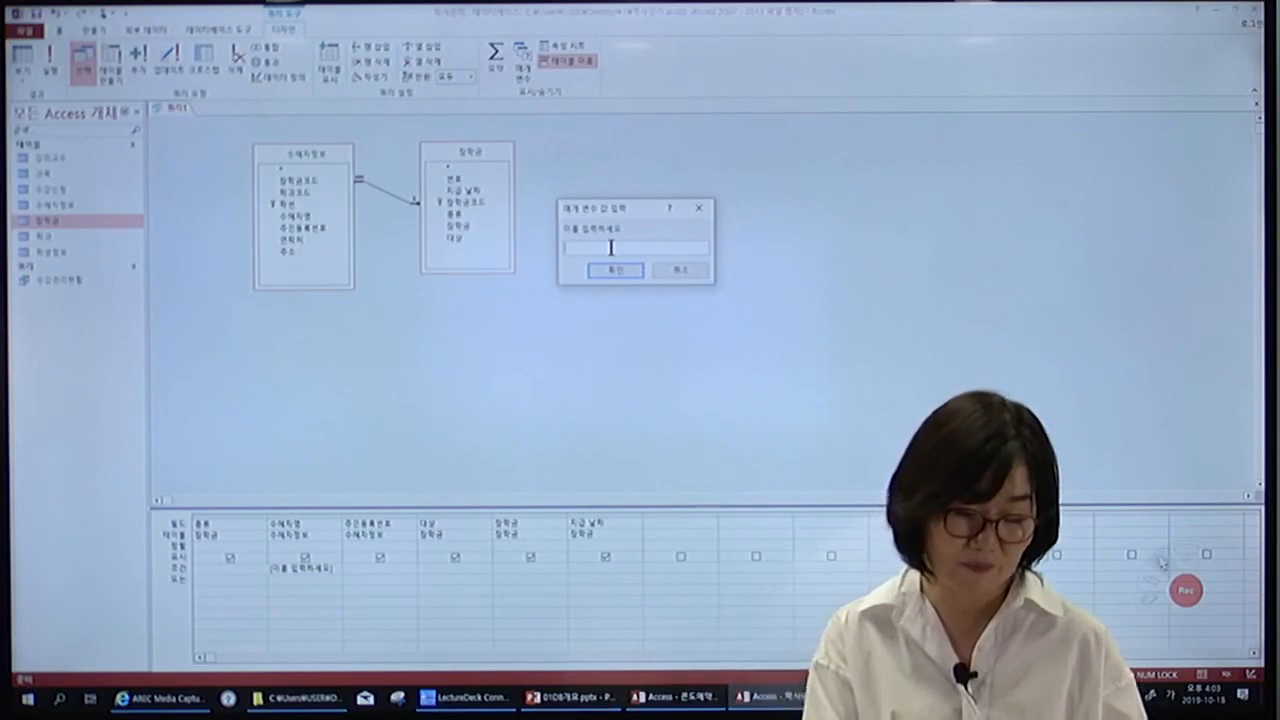
{"action": "type", "text": "수혜정"}
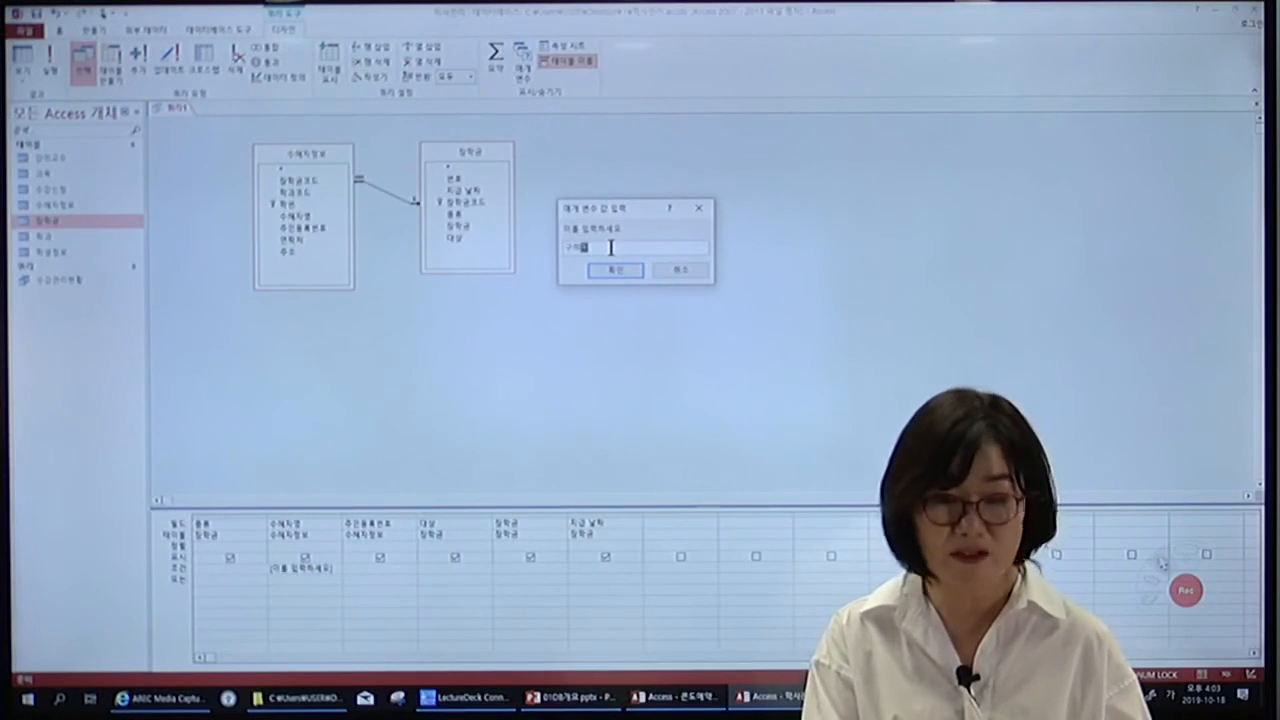
{"action": "type", "text": "진"}
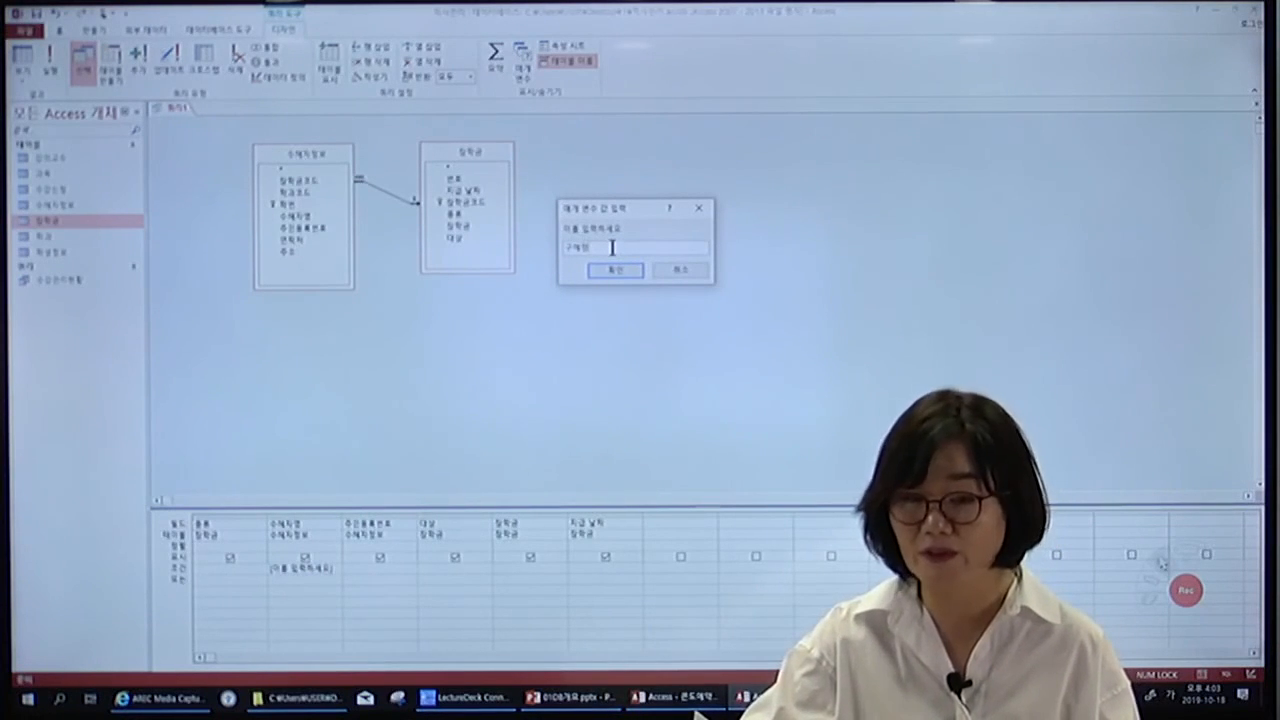
{"action": "left_click", "coordinate": [620, 268]}
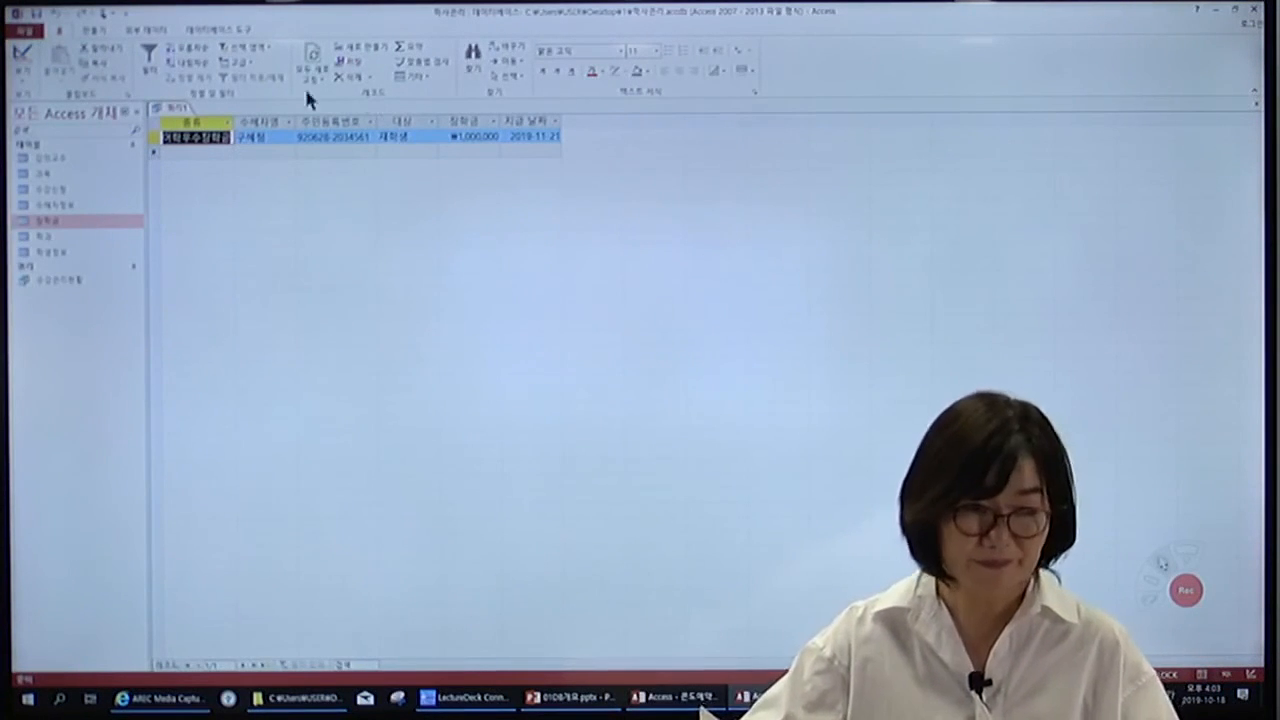
{"action": "left_click", "coordinate": [22, 56]}
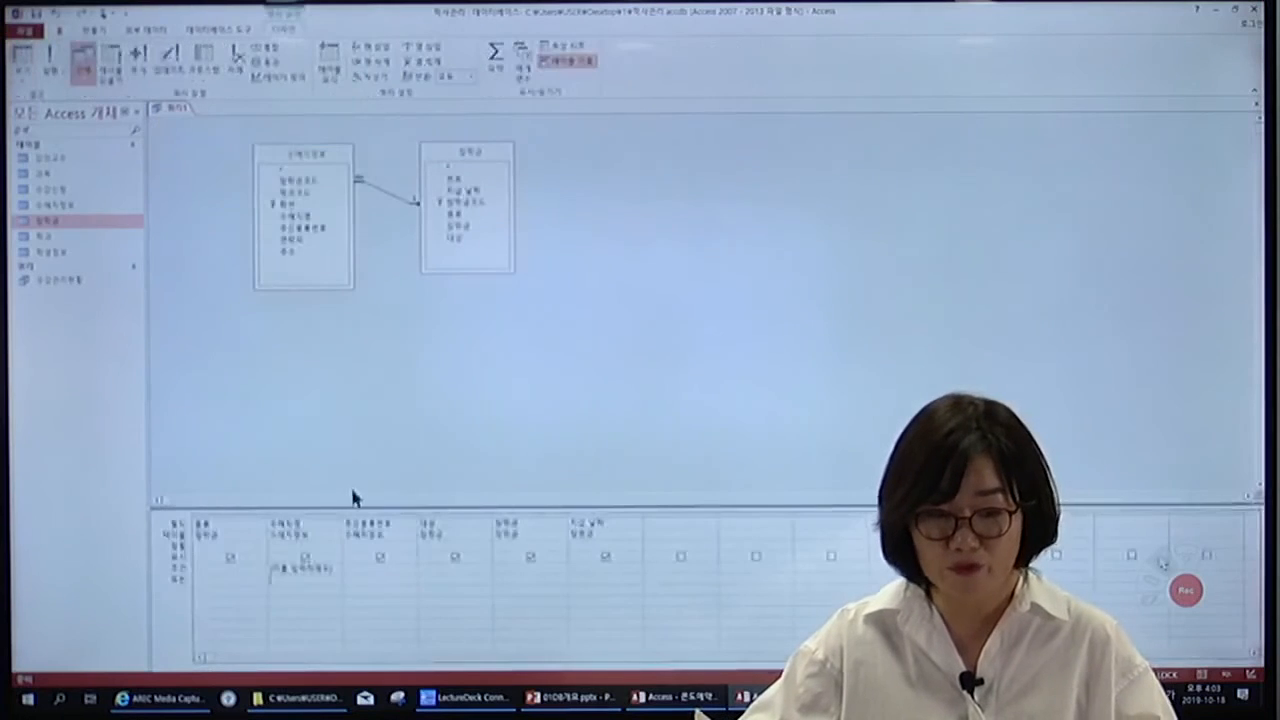
Step: Delete the parameter criterion from 수혜자명, run the query to view its records, and return to Design View
{"action": "left_click_drag", "start_coordinate": [335, 570], "coordinate": [266, 567]}
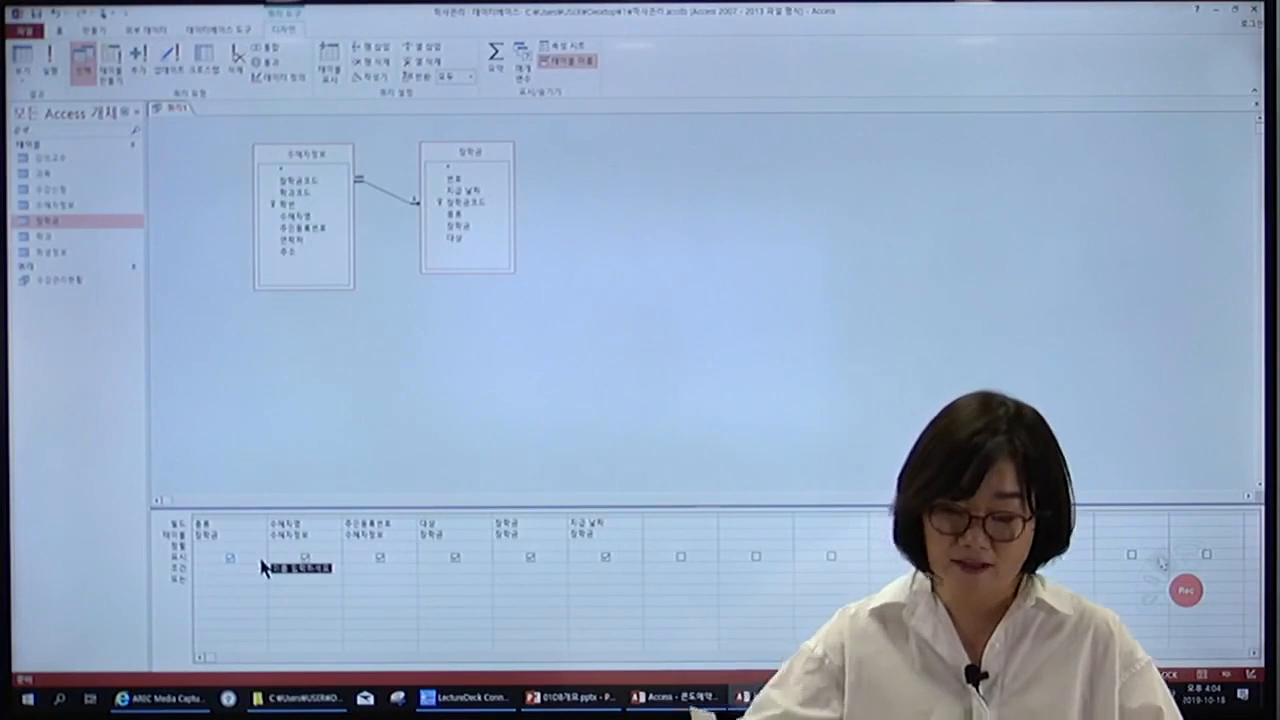
{"action": "key", "text": "Delete"}
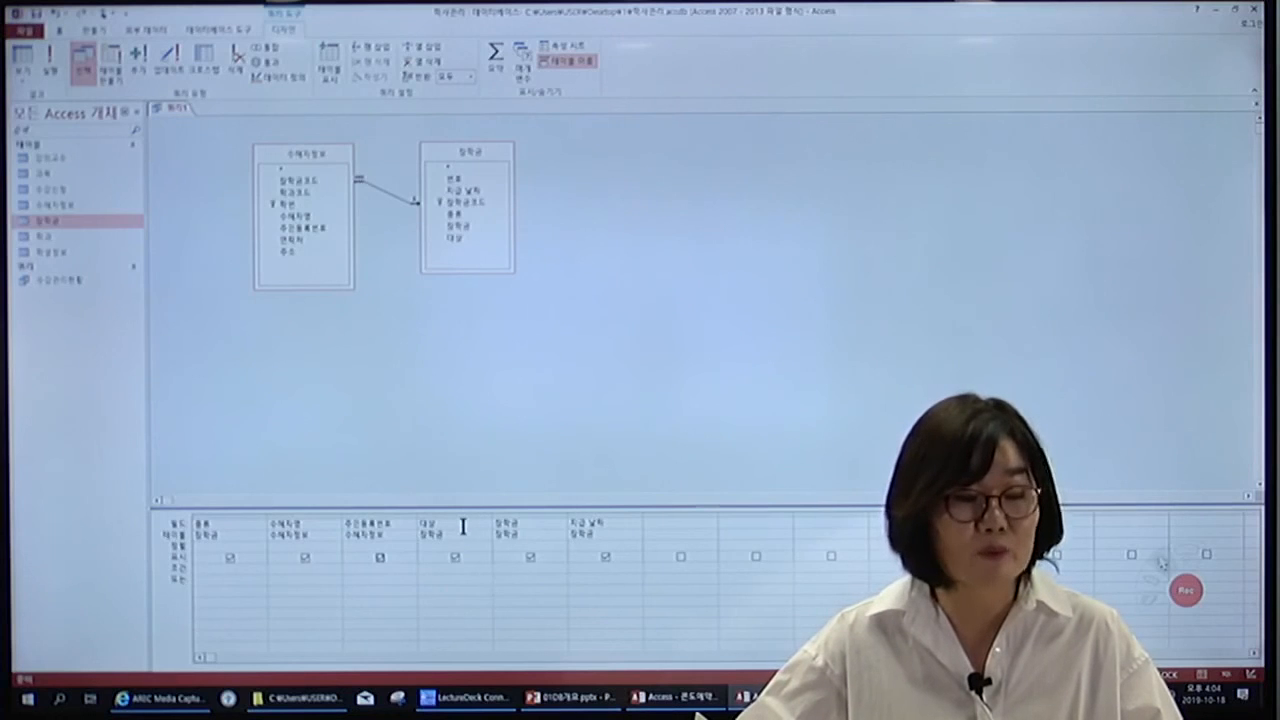
{"action": "left_click", "coordinate": [50, 60]}
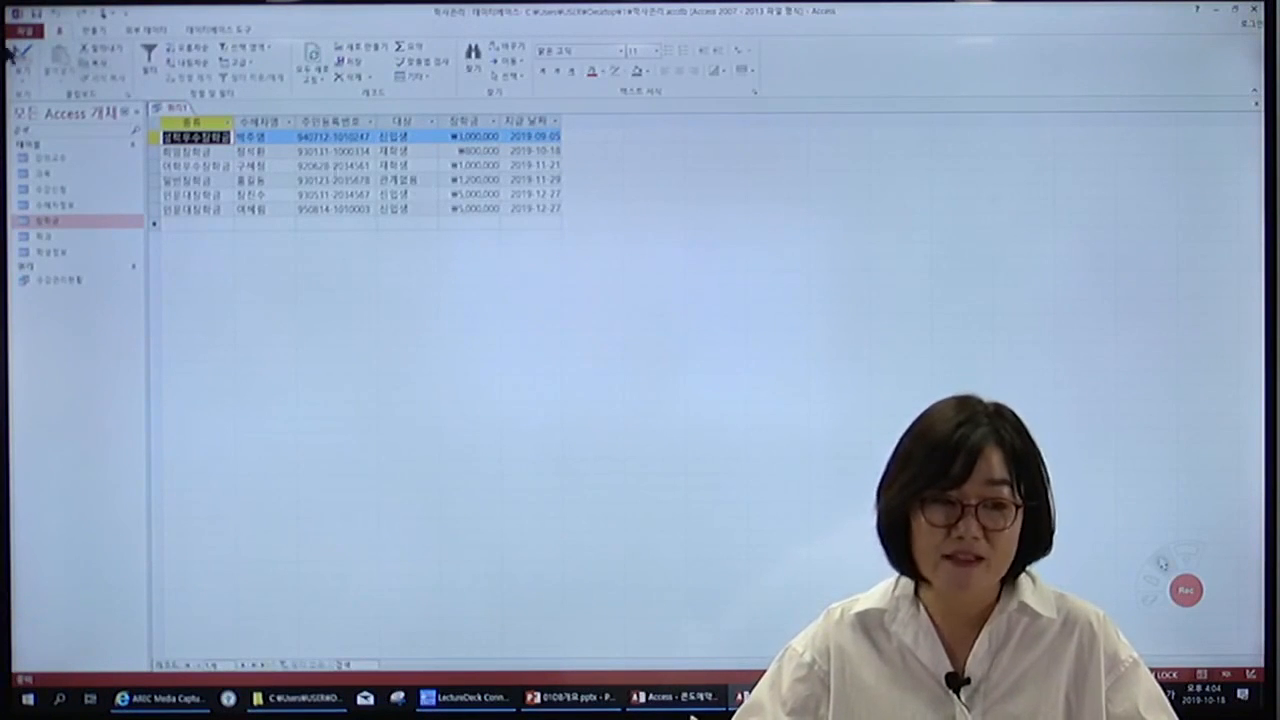
{"action": "left_click", "coordinate": [22, 58]}
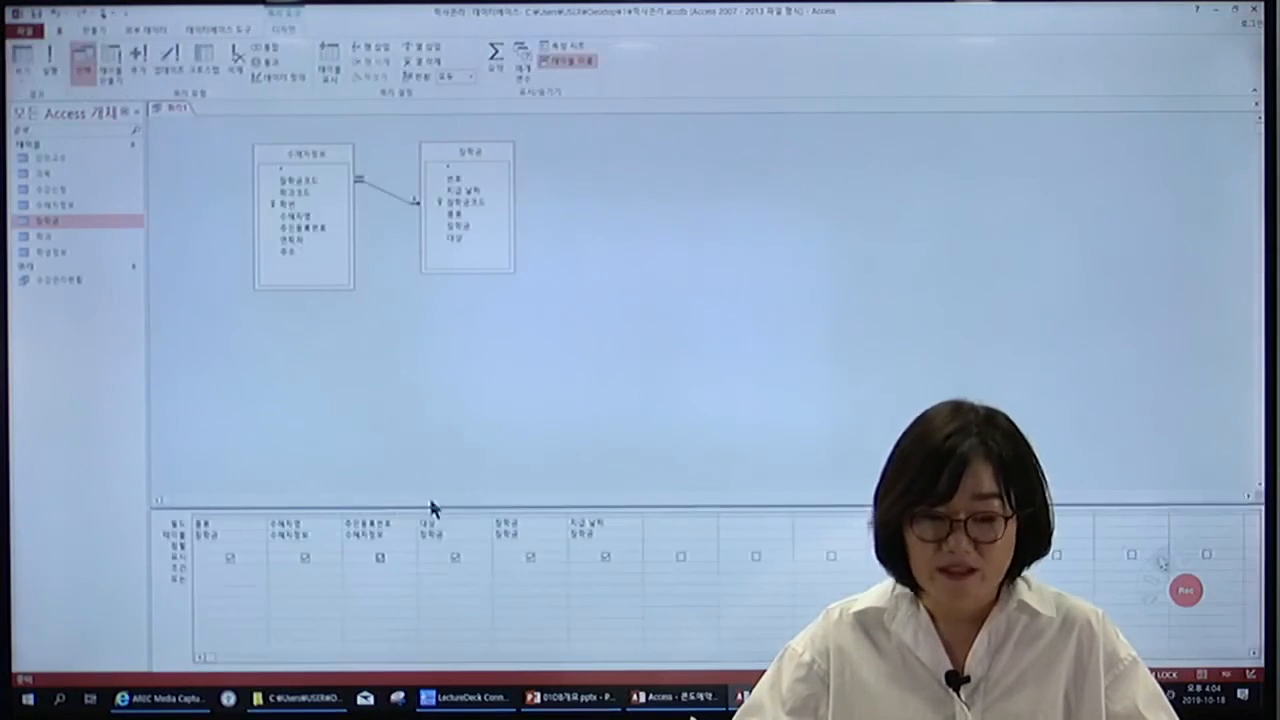
Step: Set the criterion of the 대상 field to "재학생" and run the query
{"action": "left_click", "coordinate": [439, 569]}
{"action": "type", "text": "\"재학생\""}
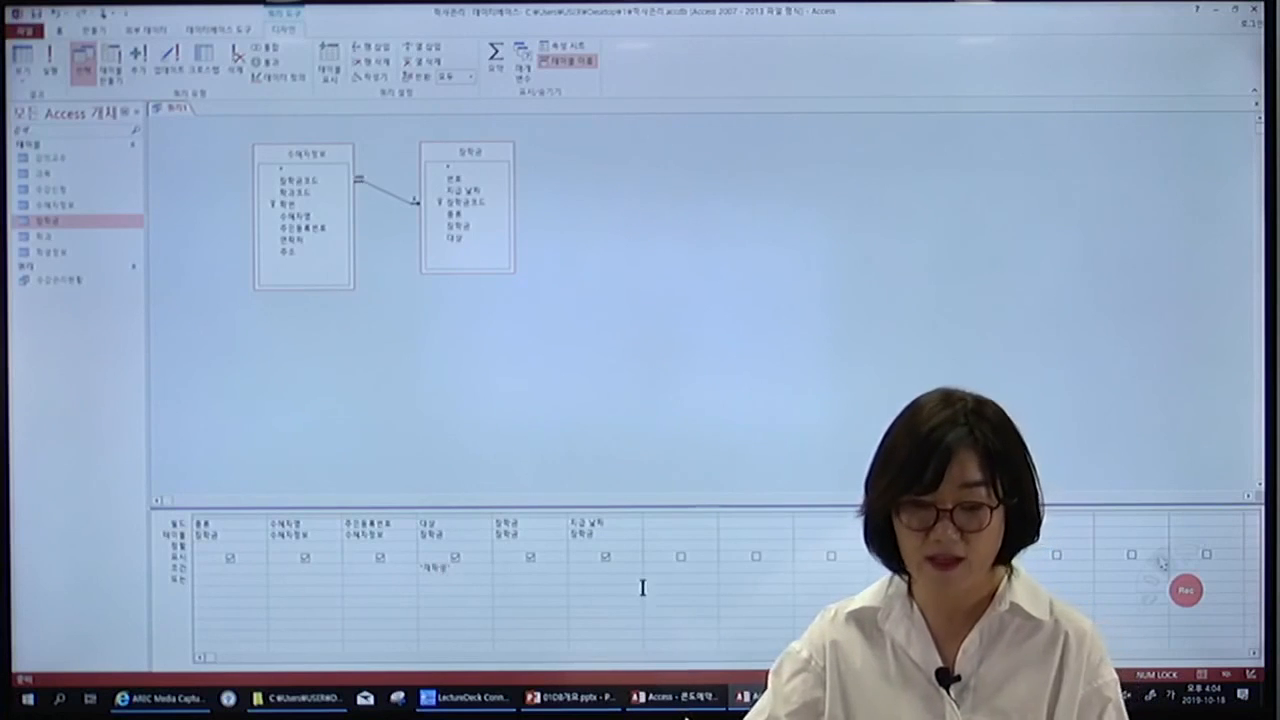
{"action": "left_click", "coordinate": [48, 60]}
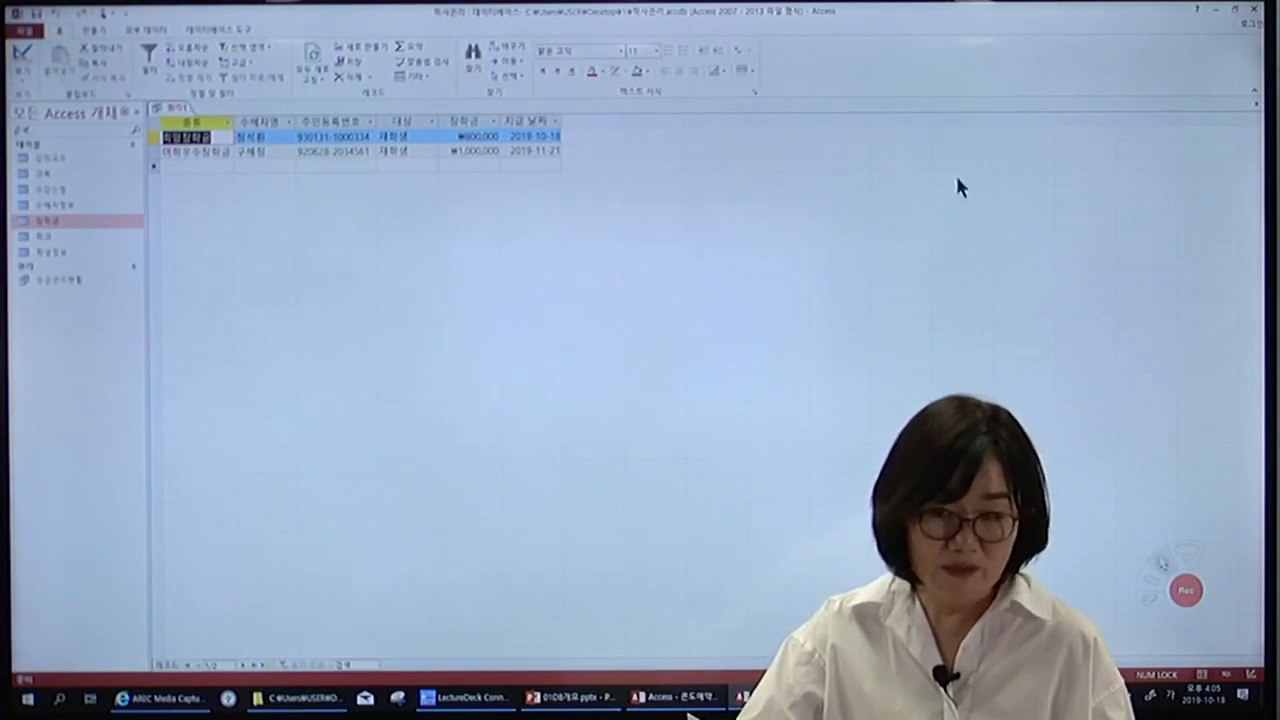
Step: Close the query and save its design under the name 쿼리1
{"action": "left_click", "coordinate": [1256, 104]}
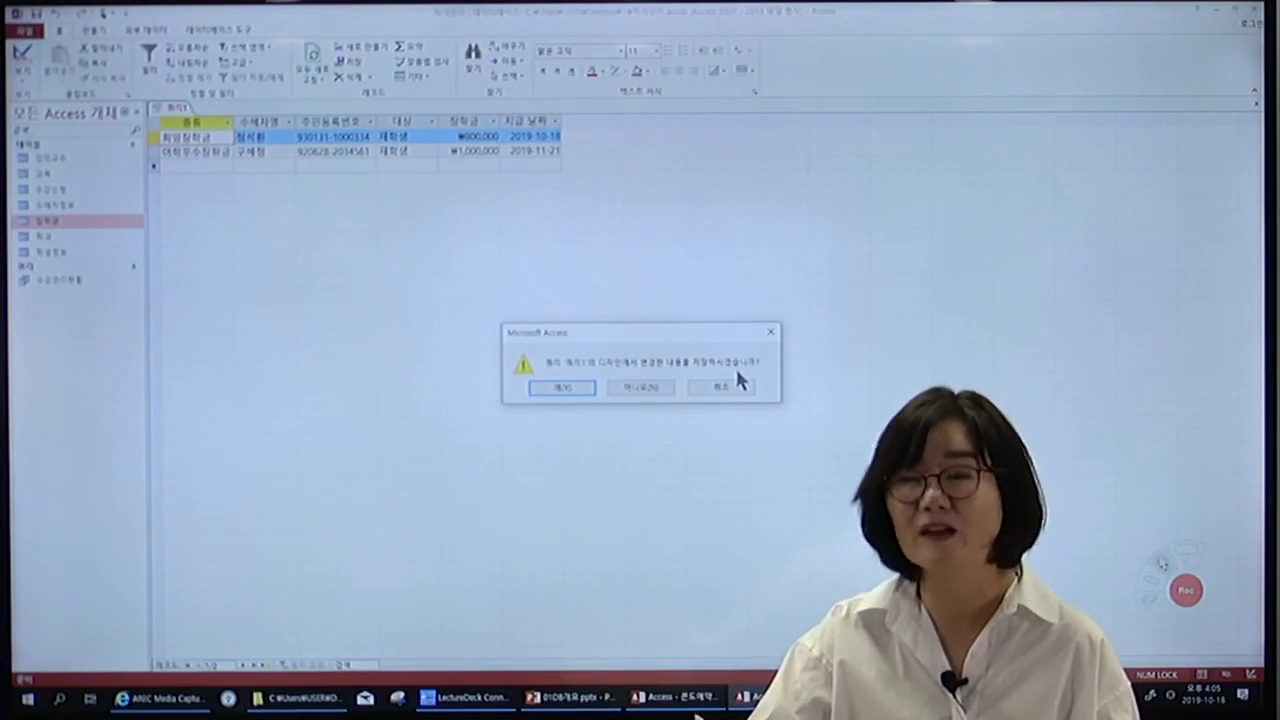
{"action": "left_click", "coordinate": [553, 388]}
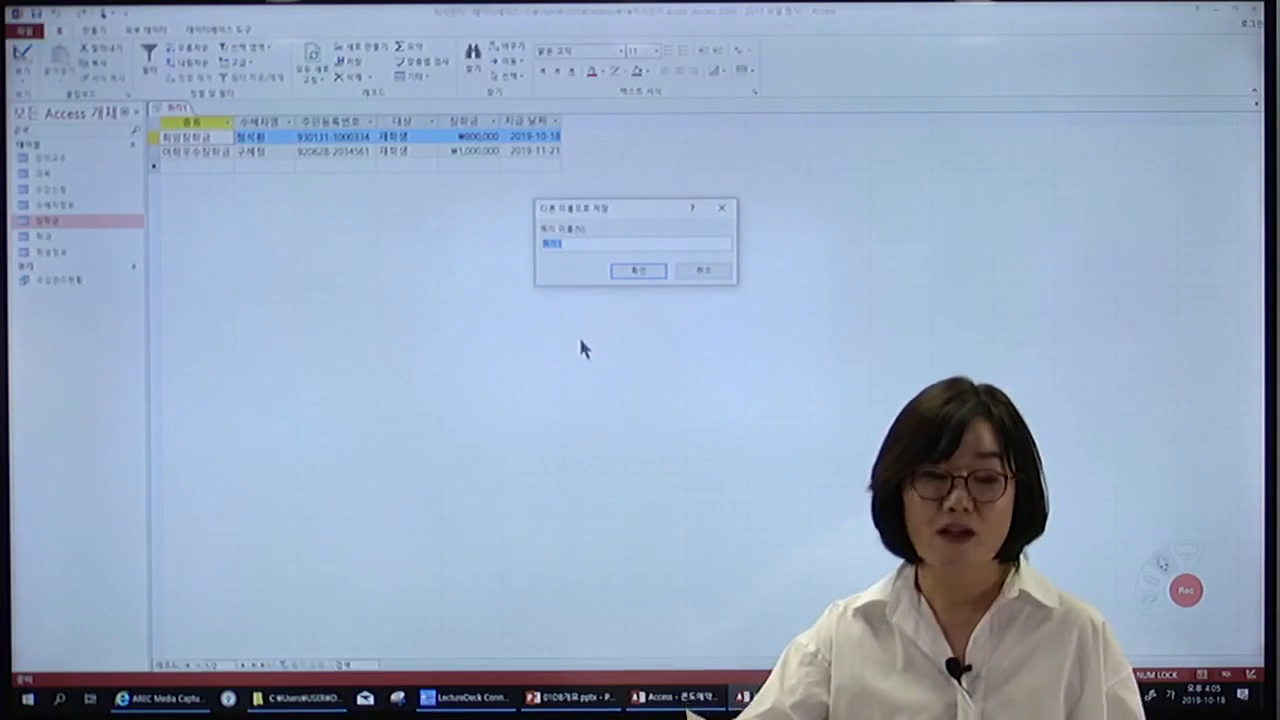
{"action": "left_click", "coordinate": [636, 272]}
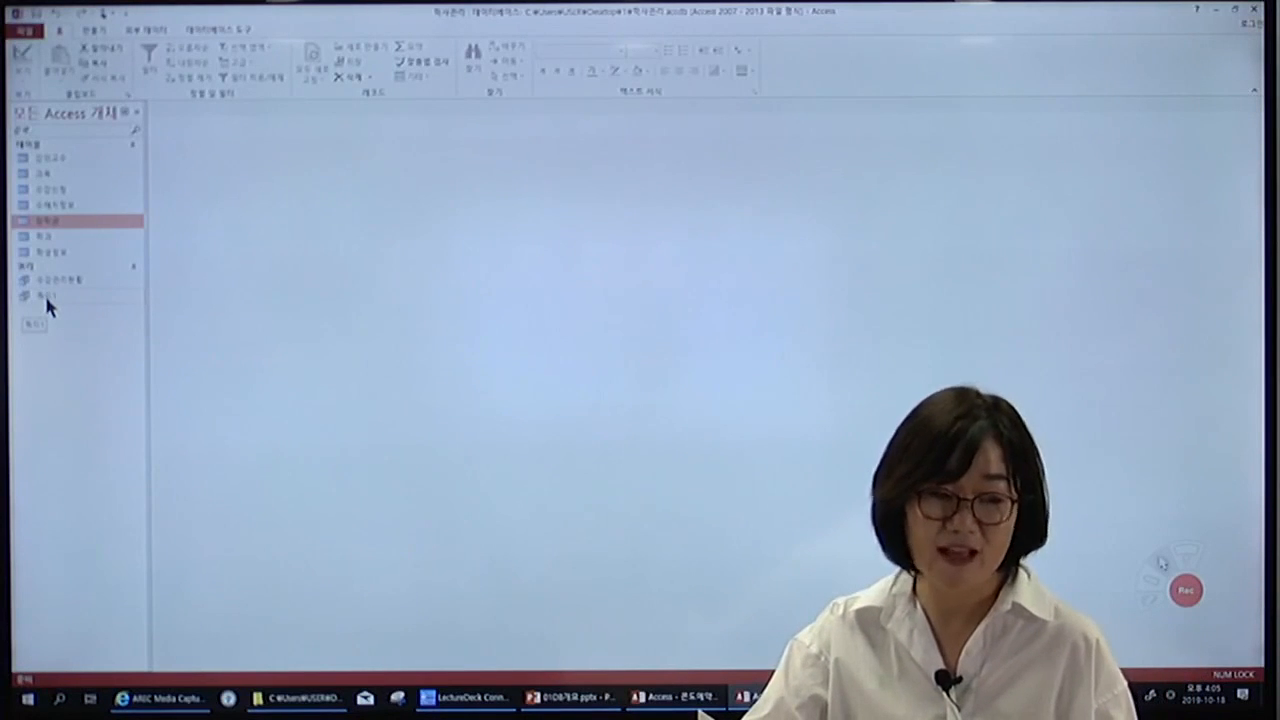
Step: Open the saved query 쿼리1 to view its records, and reopen it in Design View
{"action": "double_click", "coordinate": [45, 296]}
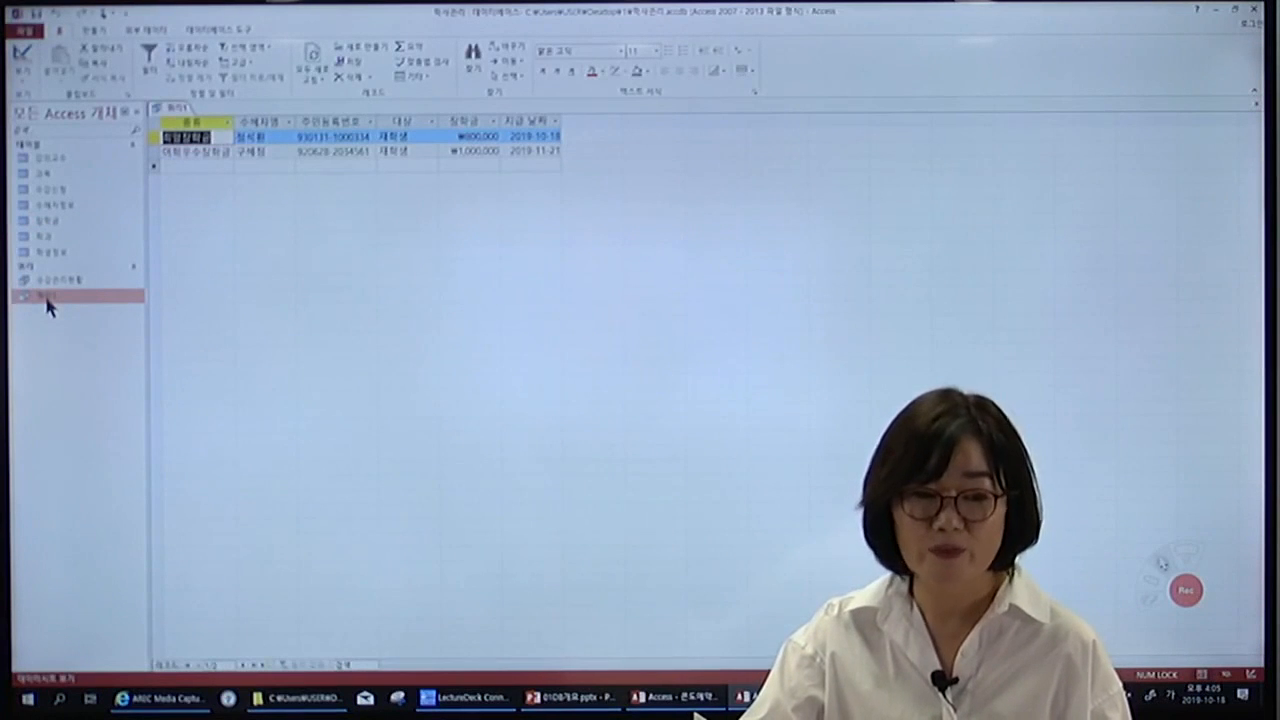
{"action": "right_click", "coordinate": [46, 300]}
{"action": "left_click", "coordinate": [85, 315]}
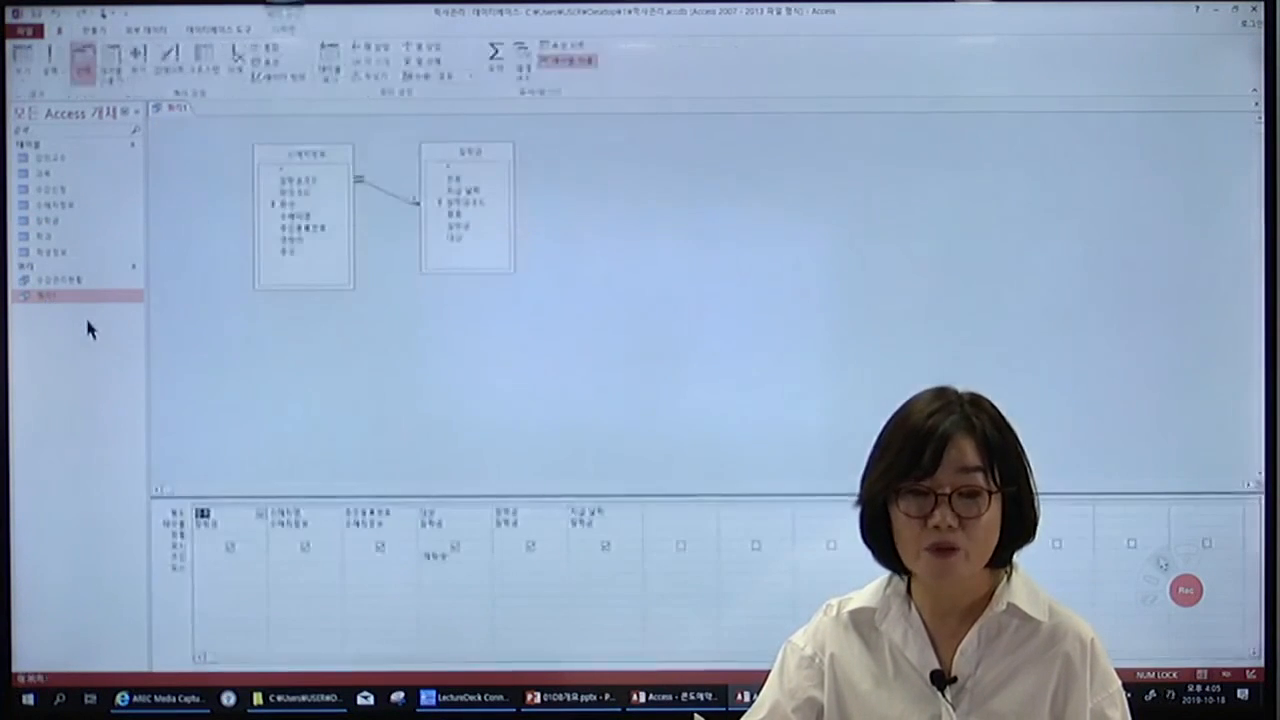